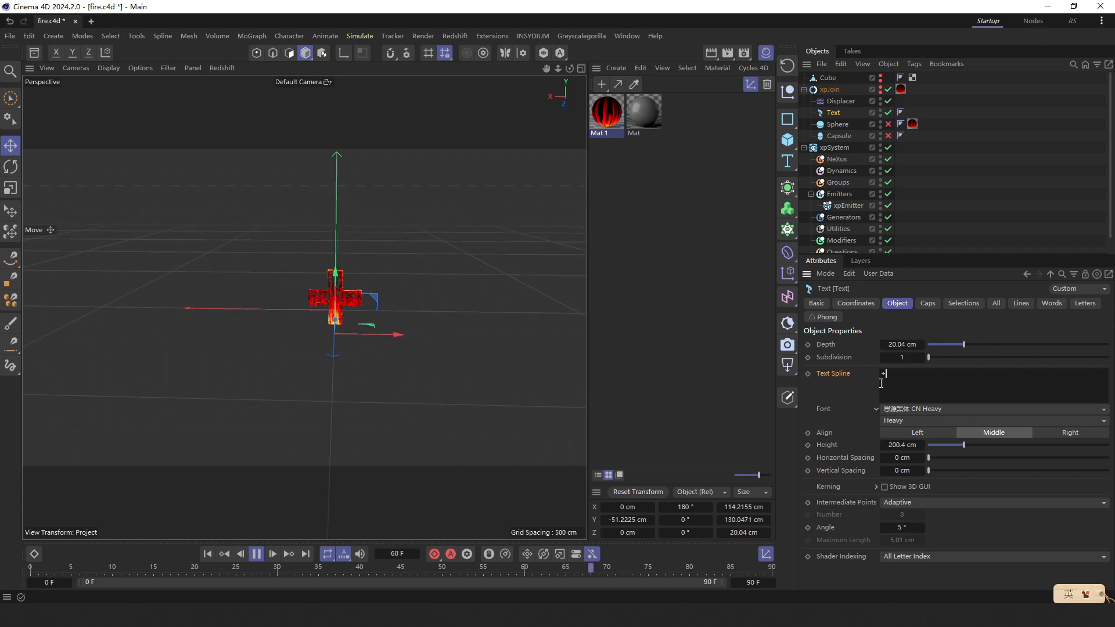
Try replacing the Text object's content with the symbols @ and %
type("@")
key("BackSpace")
key("BackSpace")
type("%")
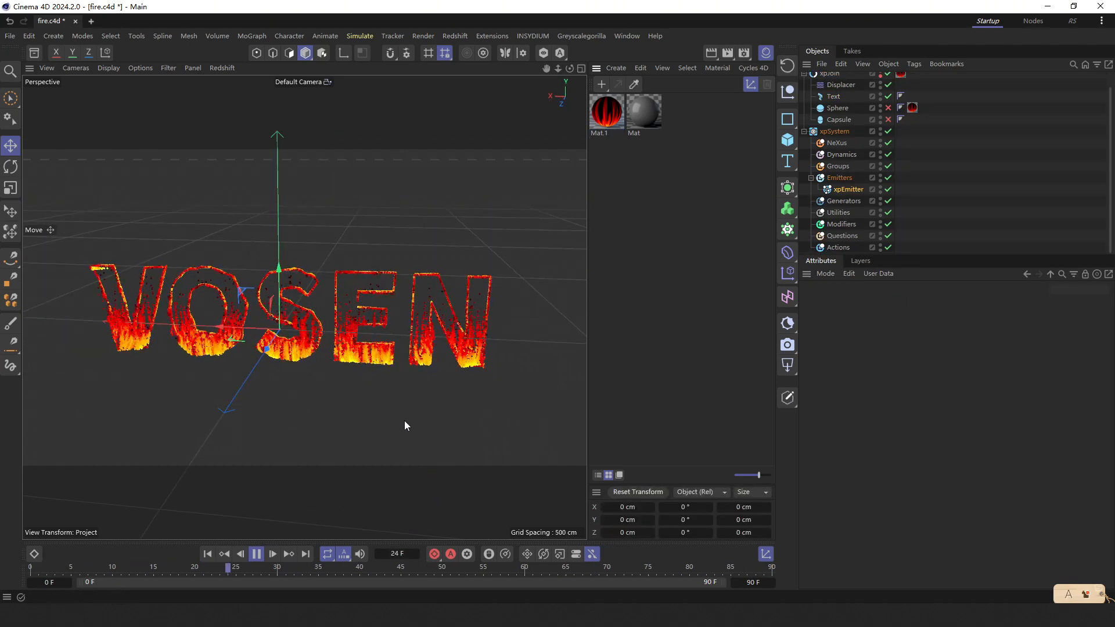
Deselect everything and examine the burning VOSEN text in the viewport from several angles
left_click(404, 421)
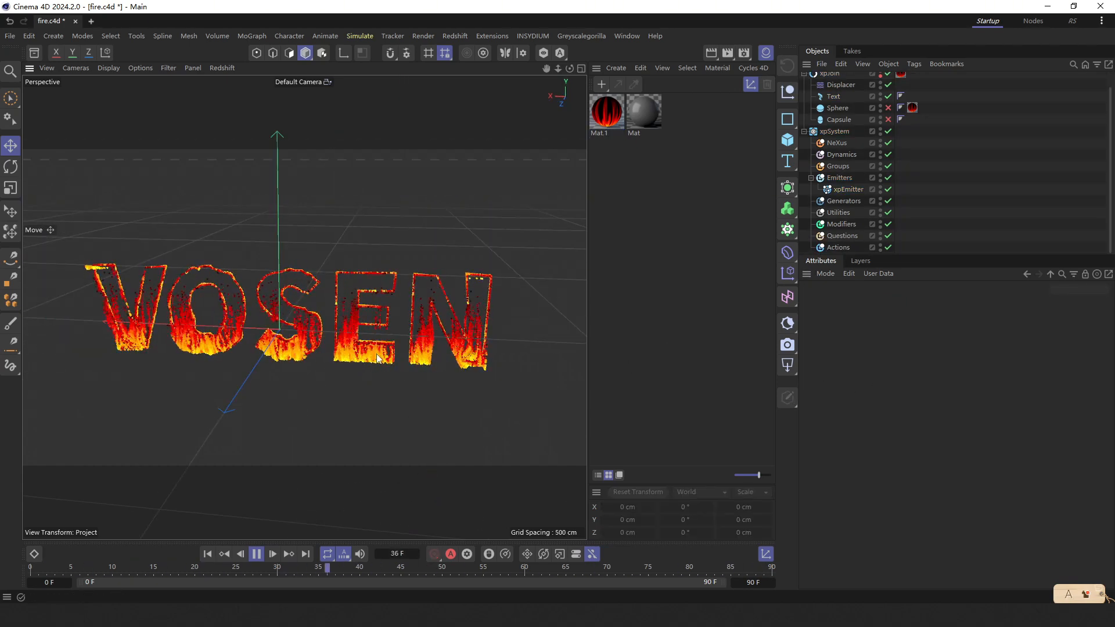
middle_click(291, 351)
middle_click(219, 277)
left_click_drag(282, 319, 266, 336, "alt")
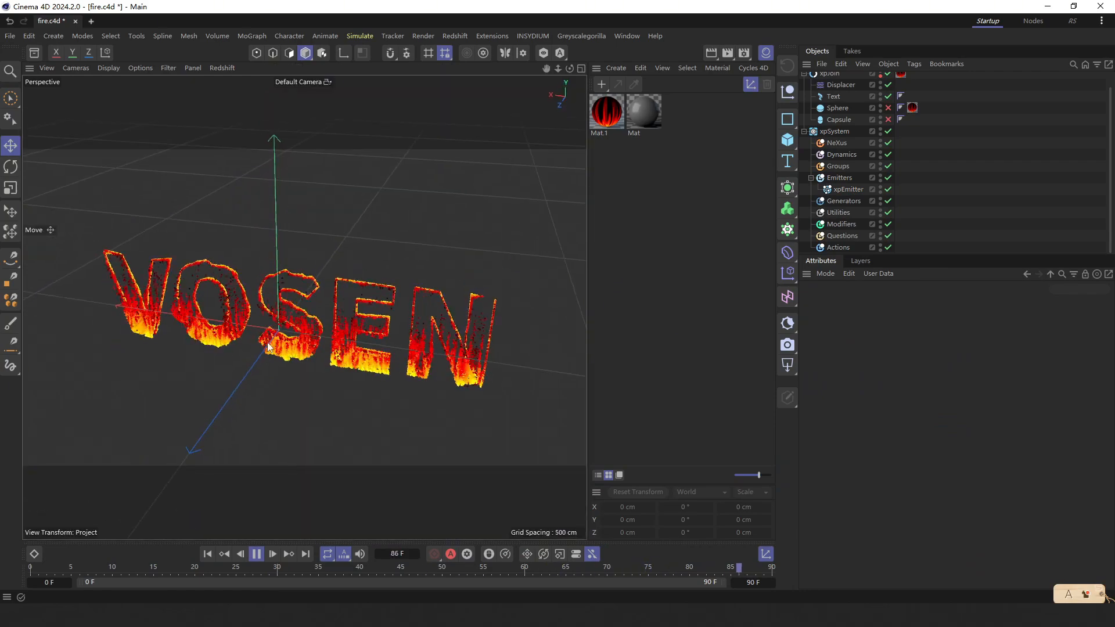
middle_click_drag(267, 337, 291, 295, "alt")
scroll(293, 296, "up", 1)
mouse_move(305, 297)
left_mouse_down("alt")
mouse_move(425, 288)
mouse_move(373, 291)
mouse_move(354, 313)
mouse_move(325, 299)
left_mouse_up("alt")
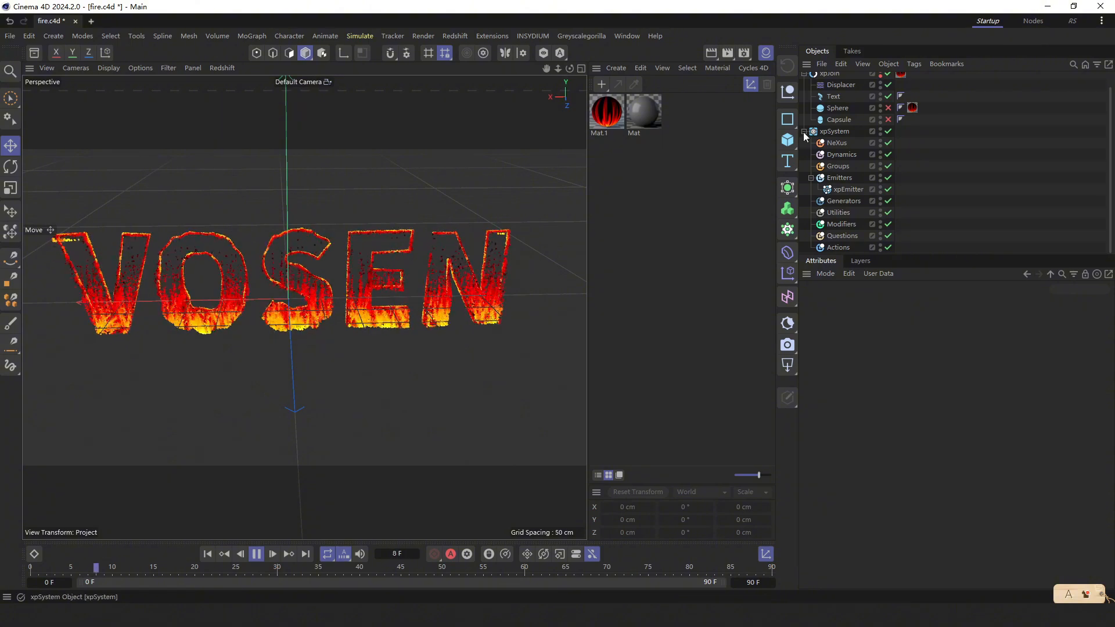
Open the Mat.1 material, look through the Surfaces shaders for its luminance texture, and open the Fire shader's properties
double_click(606, 116)
left_click_drag(668, 102, 407, 77)
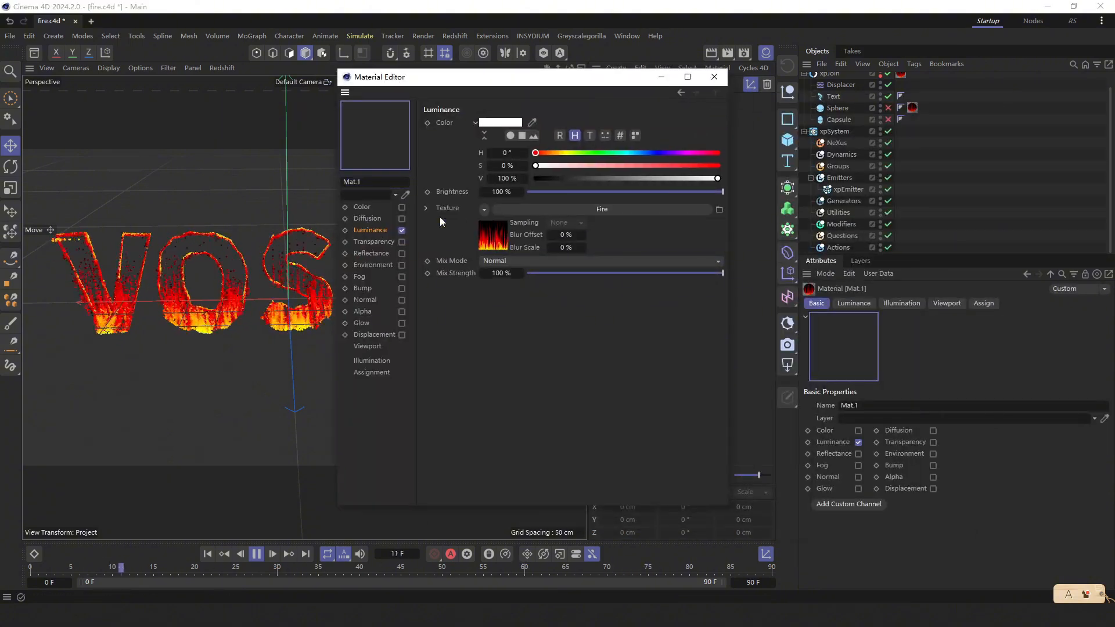
left_click(518, 208)
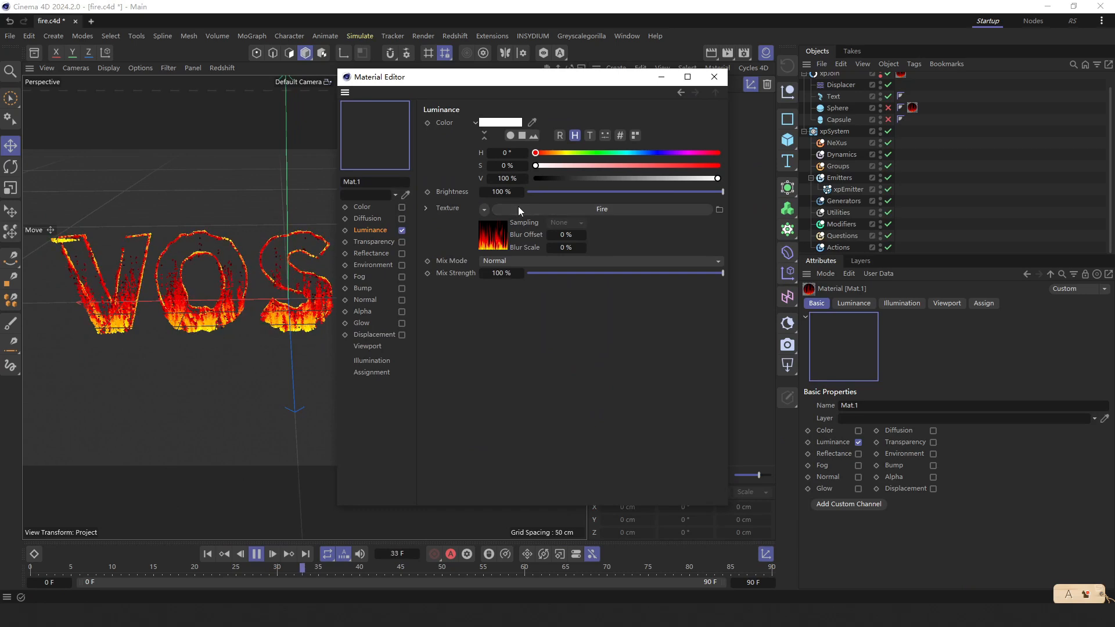
left_click(395, 227)
left_click(484, 209)
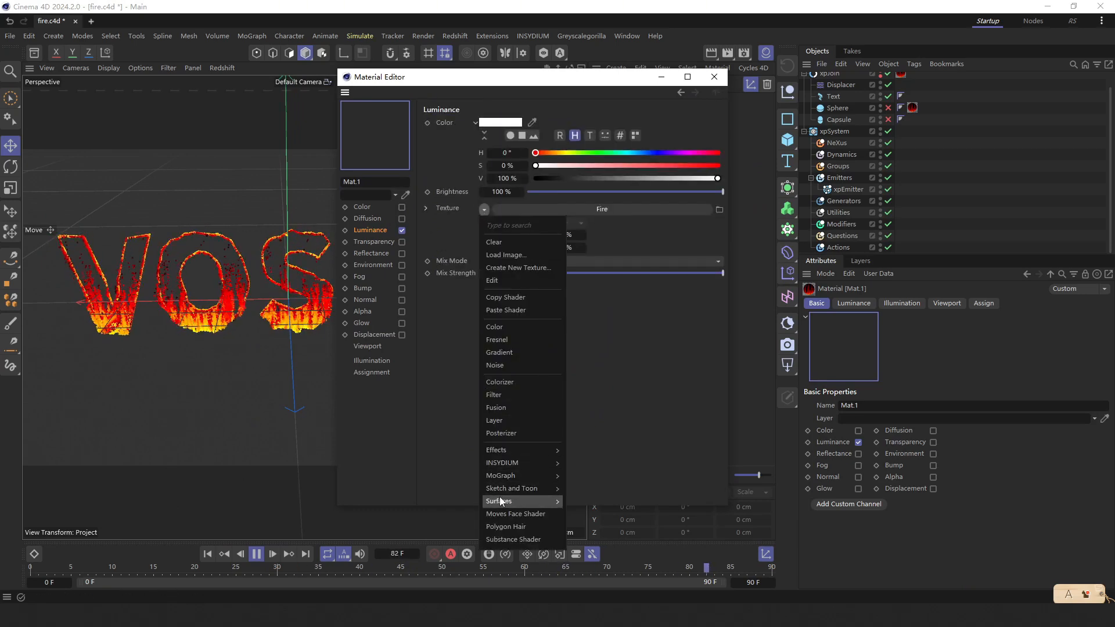
mouse_move(502, 500)
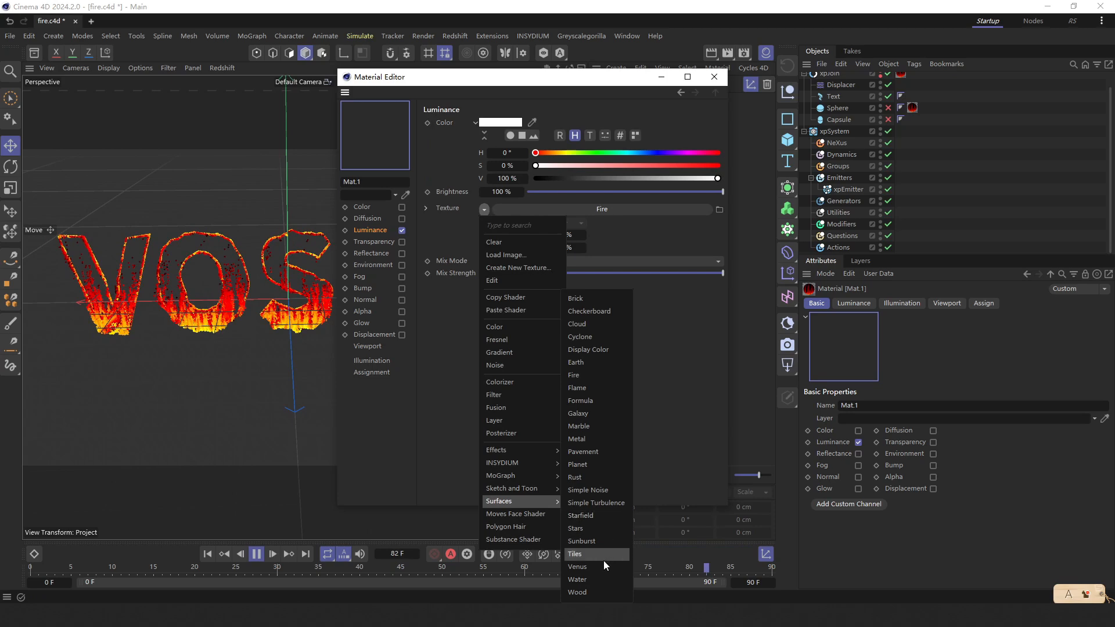
left_click(660, 368)
left_click(597, 212)
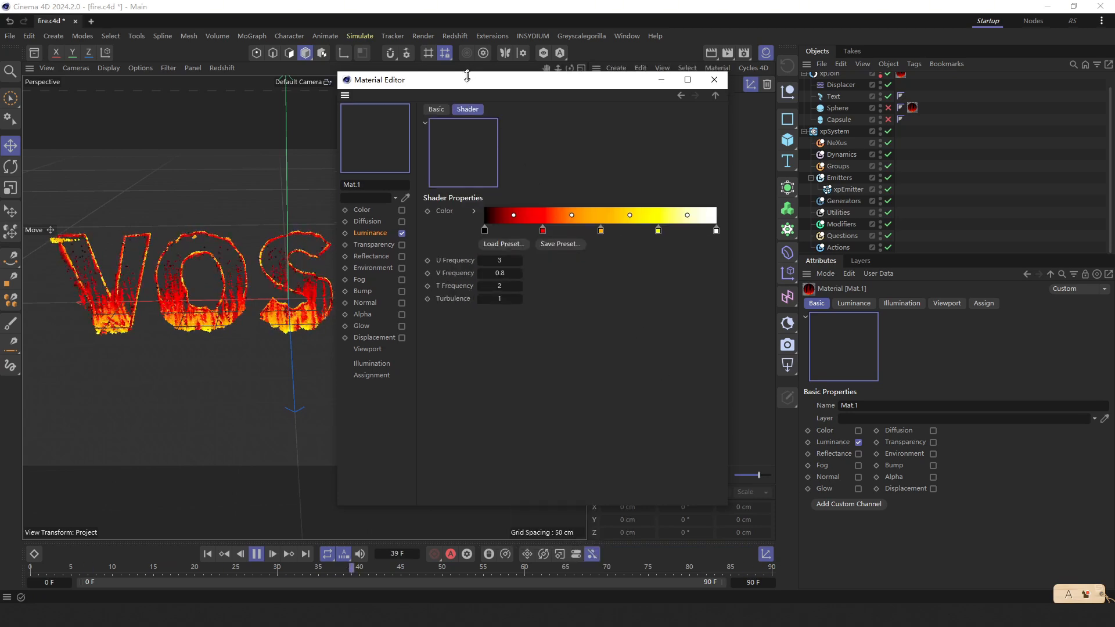
Disable the Text object and enable the Sphere under xpJoin, keeping the Material Editor clear of the fire in the viewport
left_click_drag(472, 77, 583, 93)
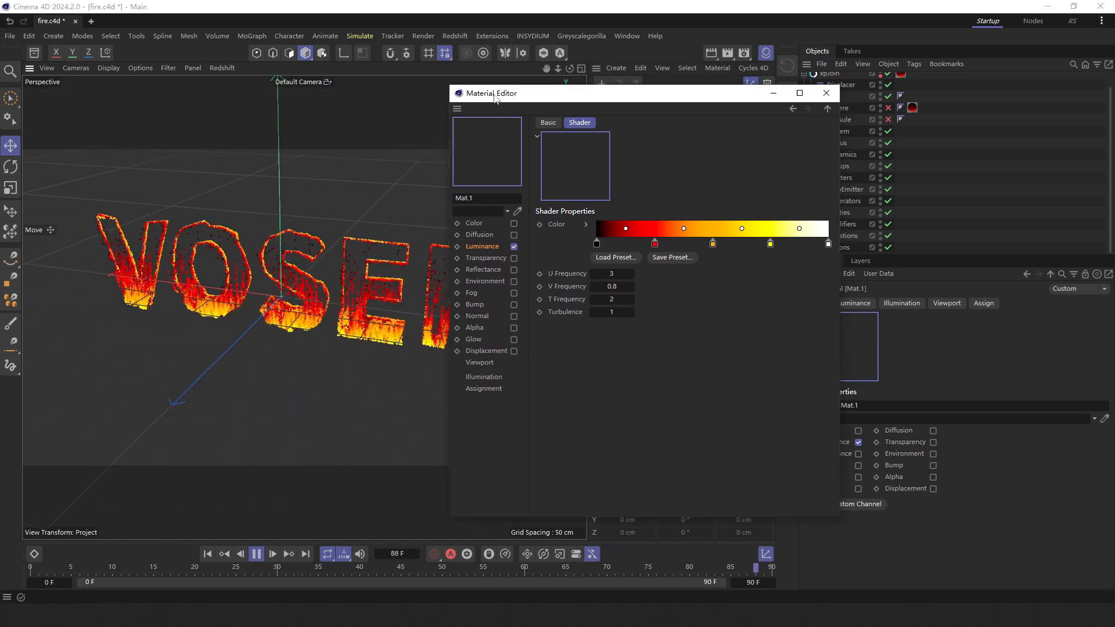
left_click_drag(494, 93, 483, 251)
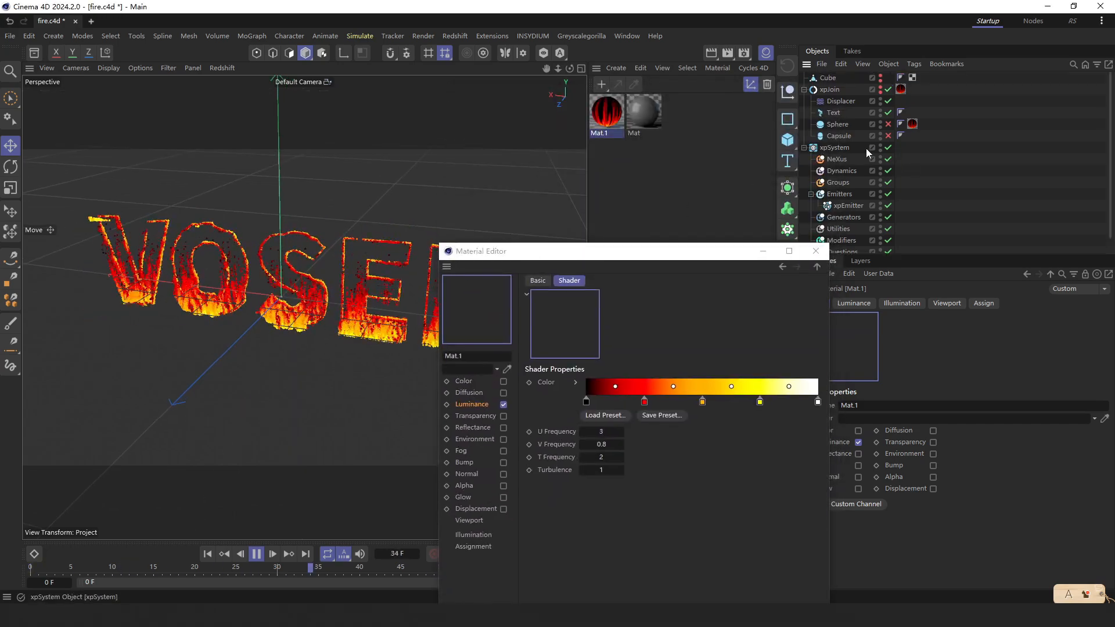
left_click(888, 112)
left_click(888, 124)
left_click_drag(249, 371, 283, 249, "alt")
scroll(298, 323, "up", 2)
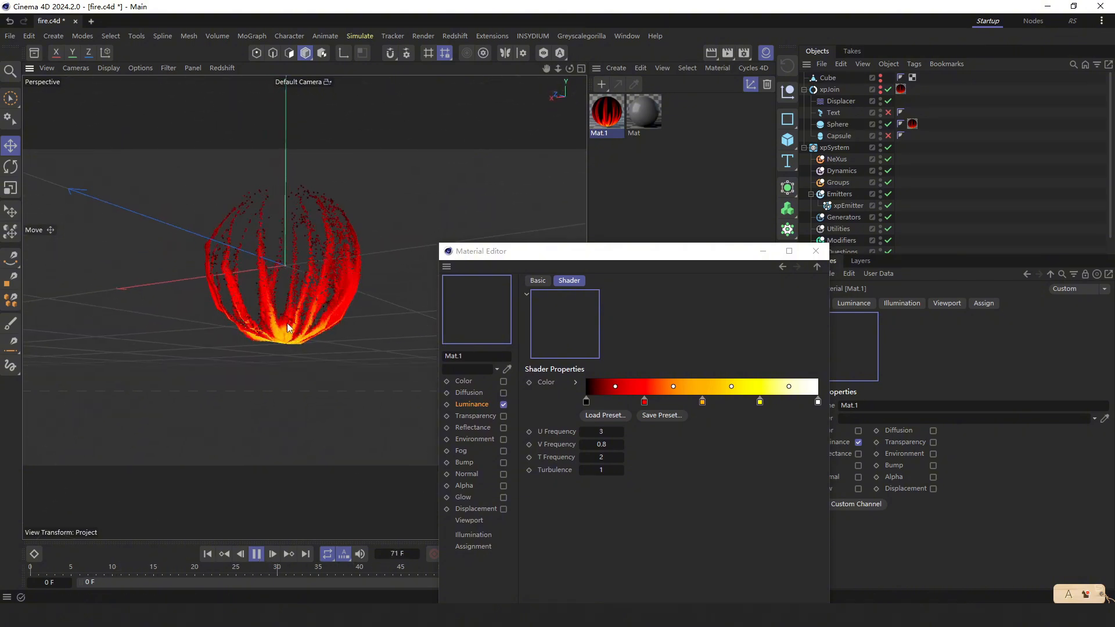
left_click_drag(577, 251, 510, 174)
scroll(276, 296, "up", 1)
left_click_drag(276, 296, 280, 312, "alt")
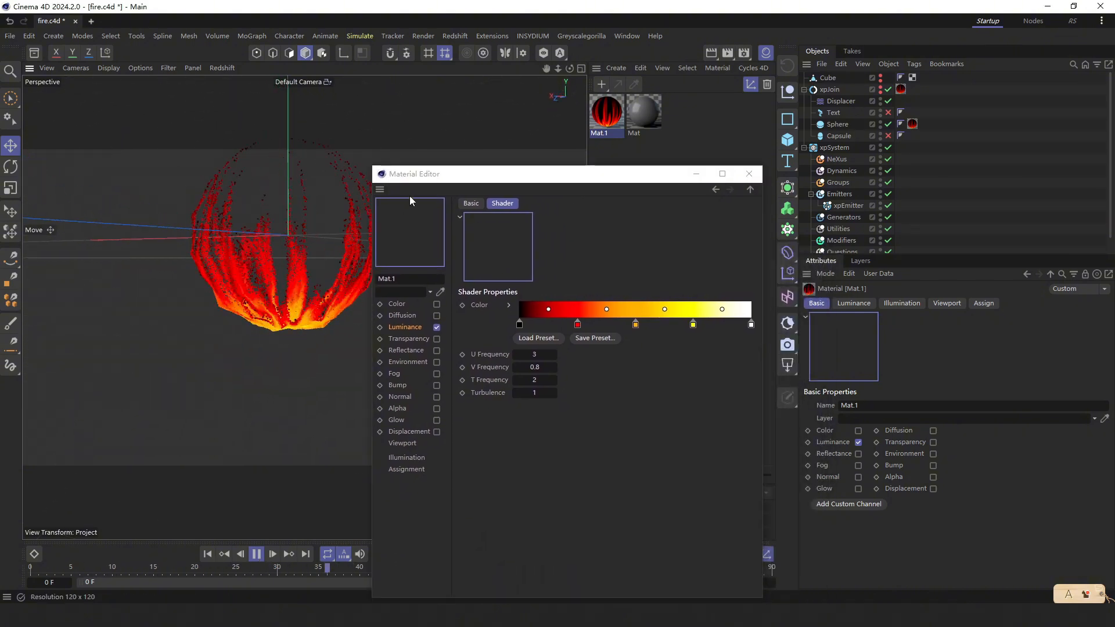
Set the Fire shader's U Frequency to 1 and check the flames on the sphere from different angles
left_click_drag(411, 174, 493, 181)
left_click(614, 362)
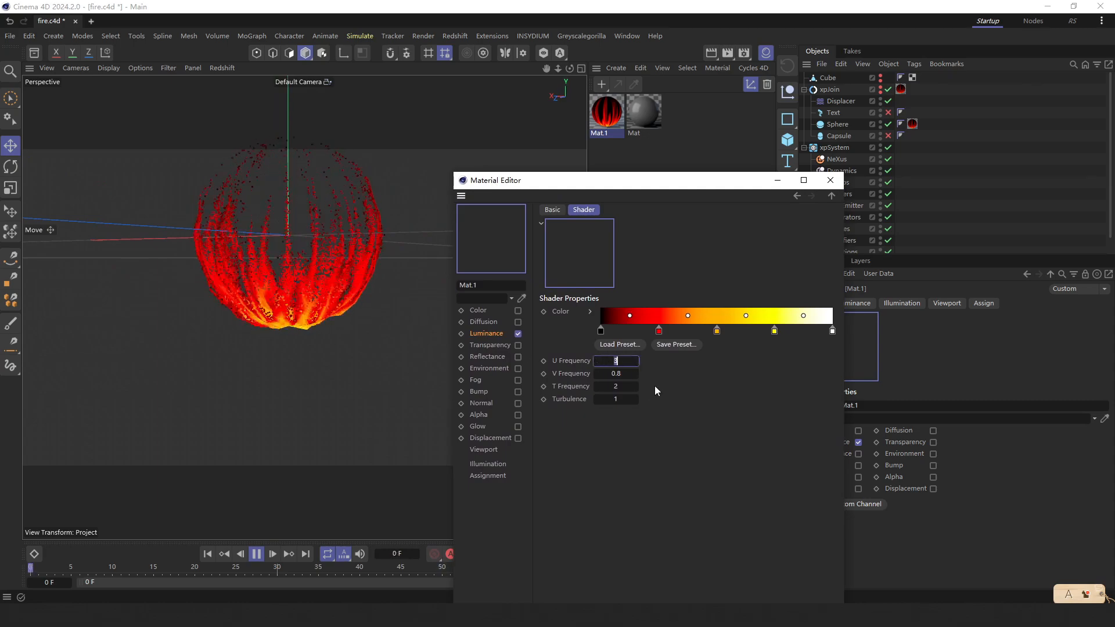
type("1")
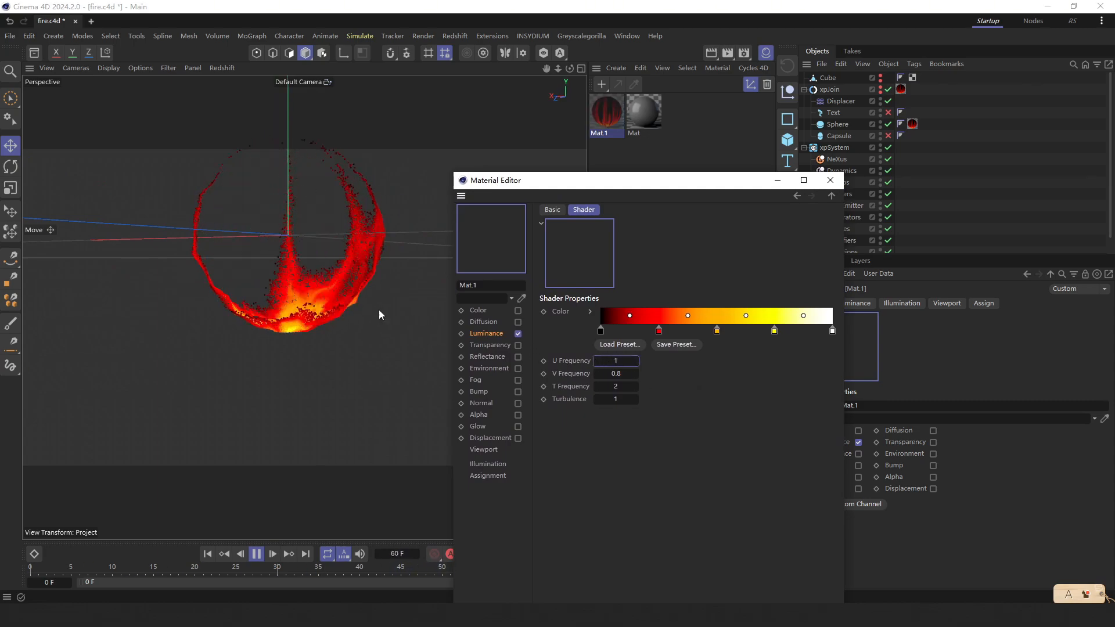
left_click_drag(353, 350, 271, 305, "alt")
left_click(556, 361)
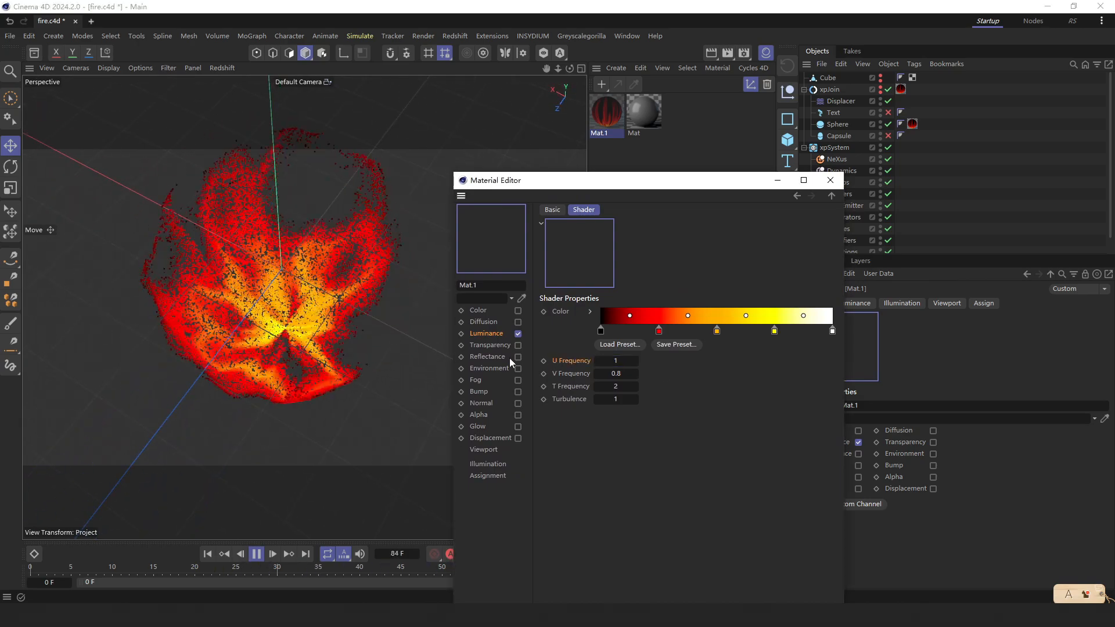
left_click_drag(342, 319, 342, 390, "alt")
Try U Frequency values of 2 and 32 on the Fire shader
double_click(616, 360)
type("2")
key("Return")
double_click(611, 362)
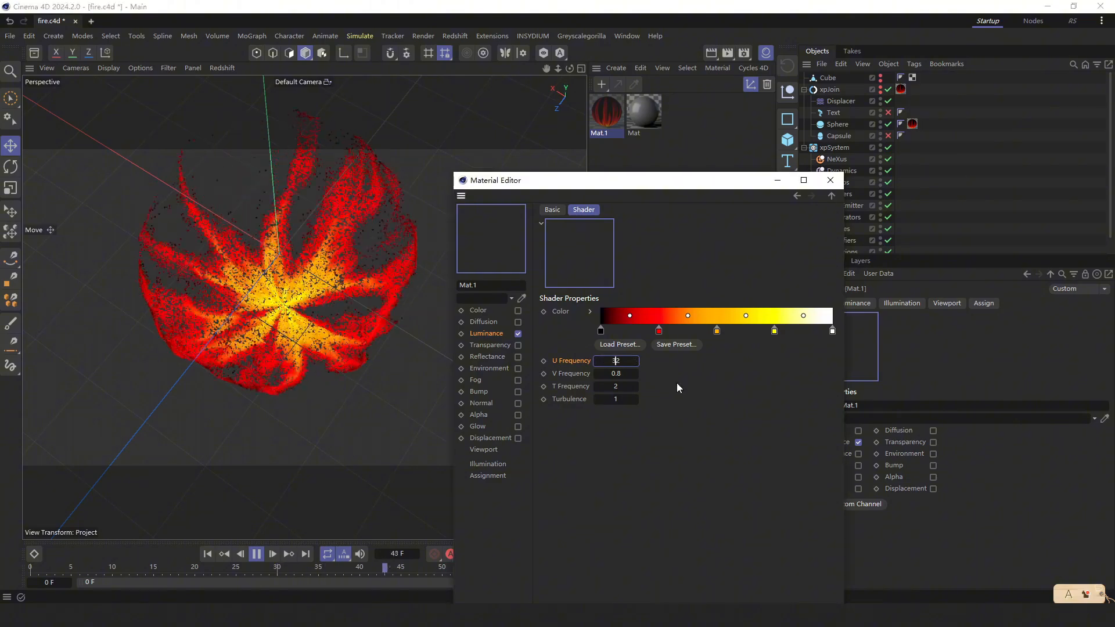
type("32")
key("Return")
Return the Fire shader's U Frequency to 1 and check the flames from the side
double_click(617, 362)
type("1")
key("Return")
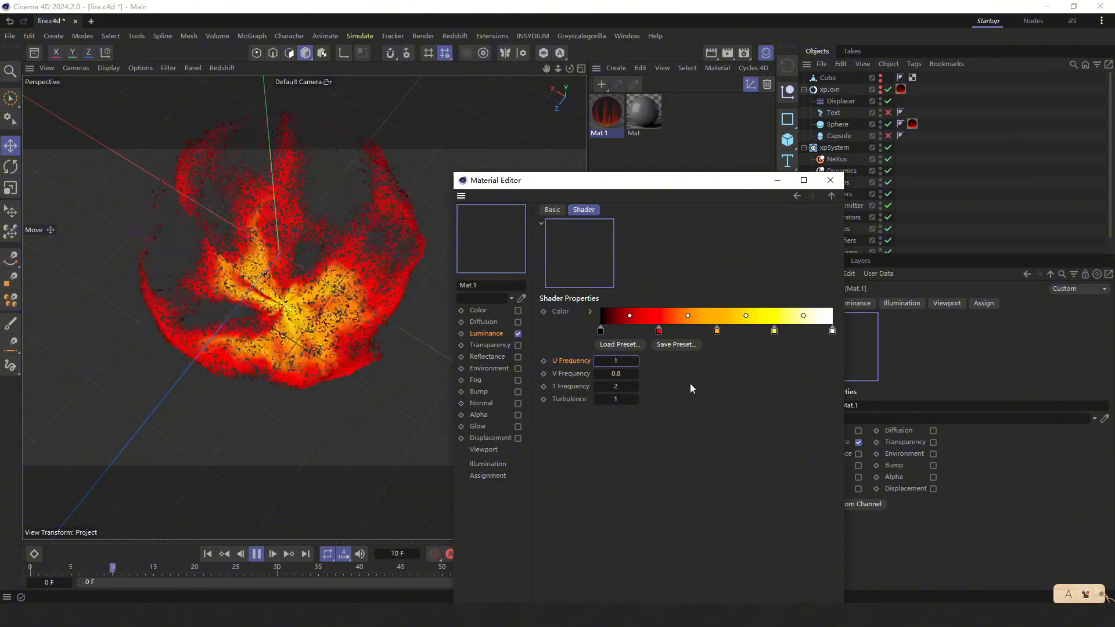
left_click_drag(348, 364, 298, 291, "alt")
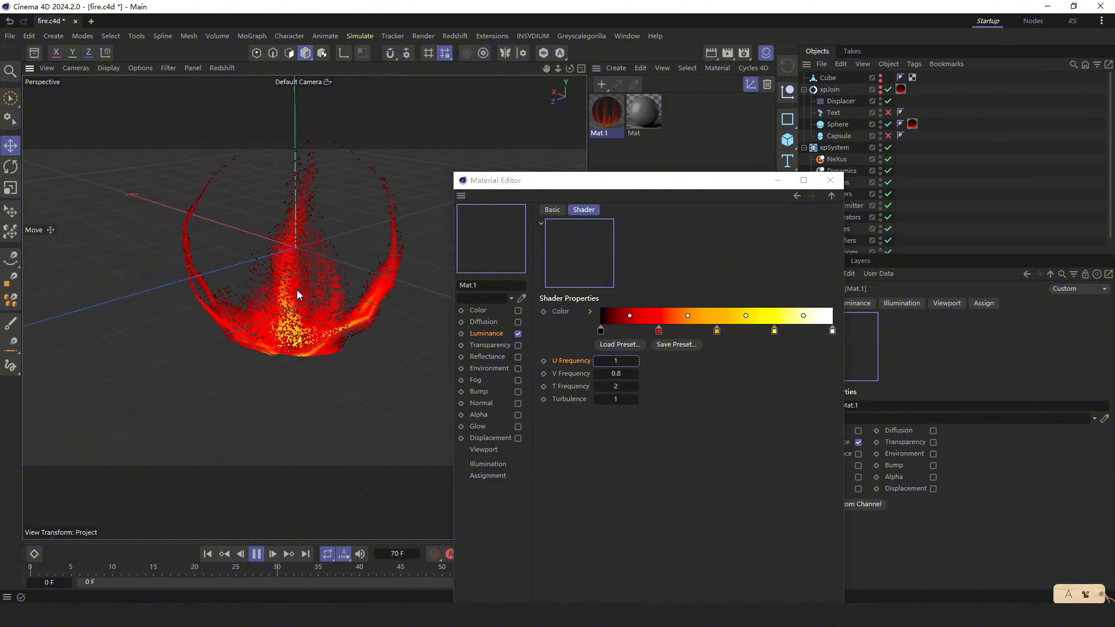
Try V Frequency values of 2 and 21 on the Fire shader while observing the flame height
double_click(616, 374)
type("2")
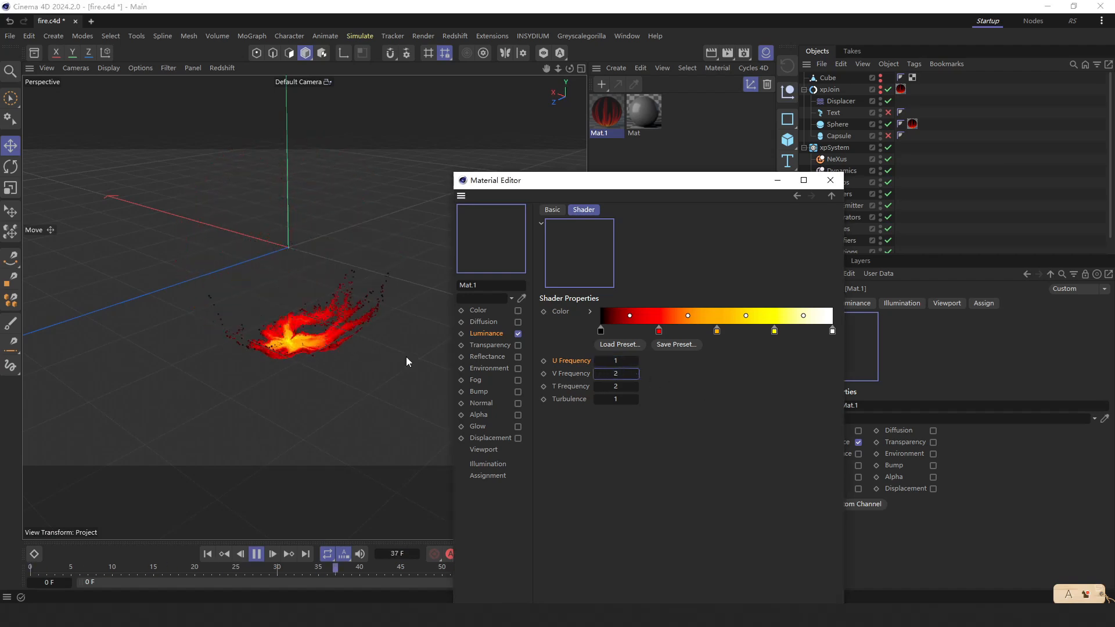
left_click_drag(295, 332, 334, 344, "alt")
left_click(634, 372)
type("1")
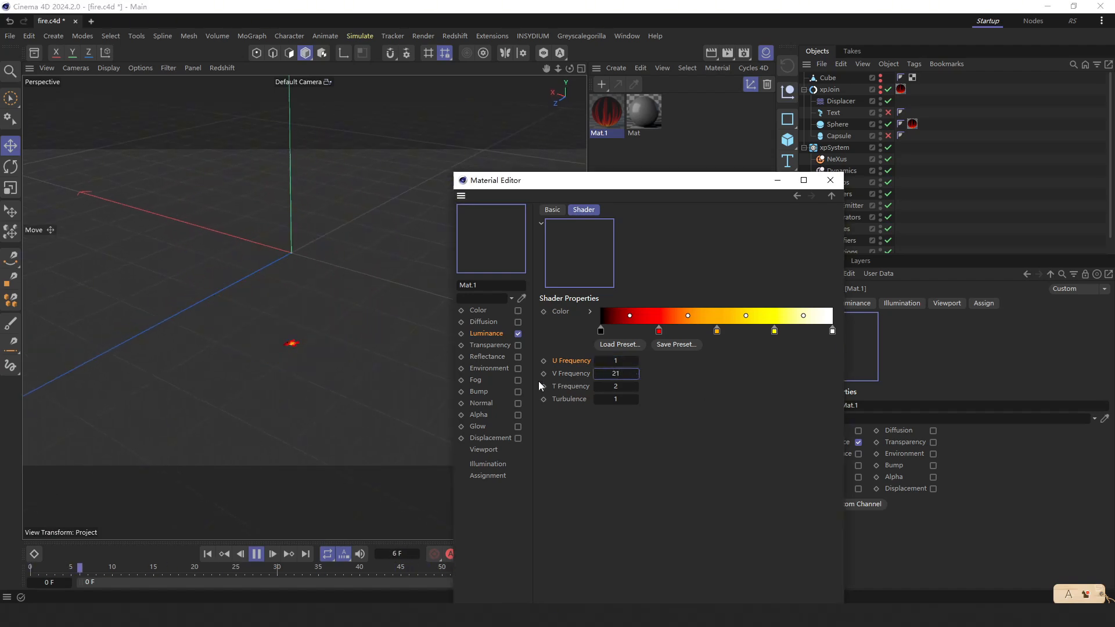
key("Return")
Set the Fire shader's V Frequency to 1 and check the flames from another angle
type("1")
key("Return")
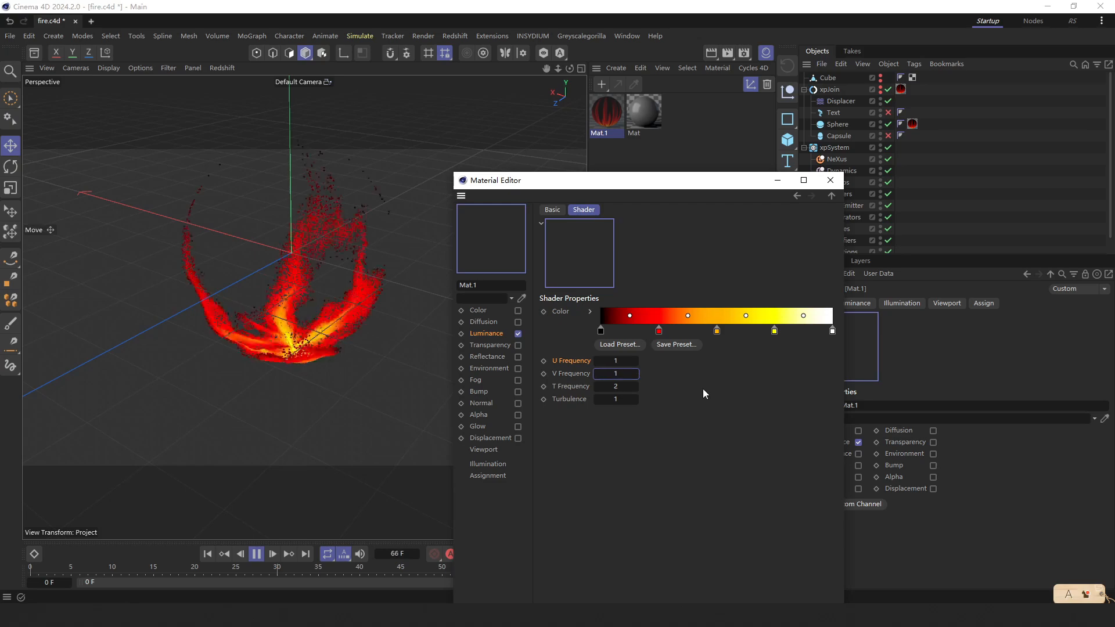
left_click_drag(370, 350, 343, 286, "alt")
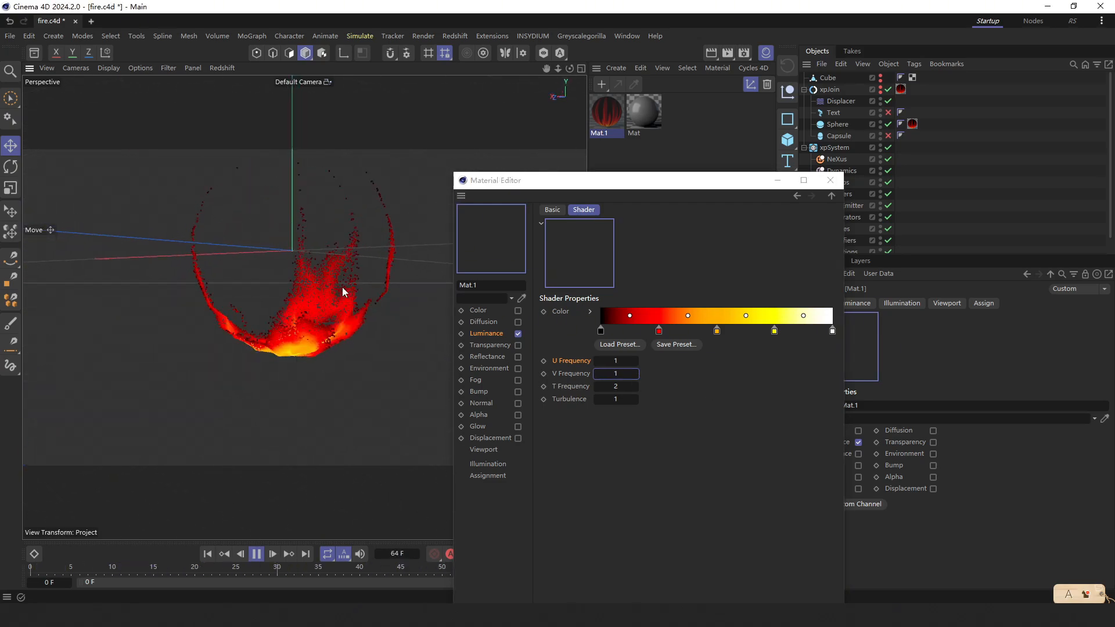
Try a T Frequency of 1 on the Fire shader and view the animated flames from above
left_click(614, 387)
type("1")
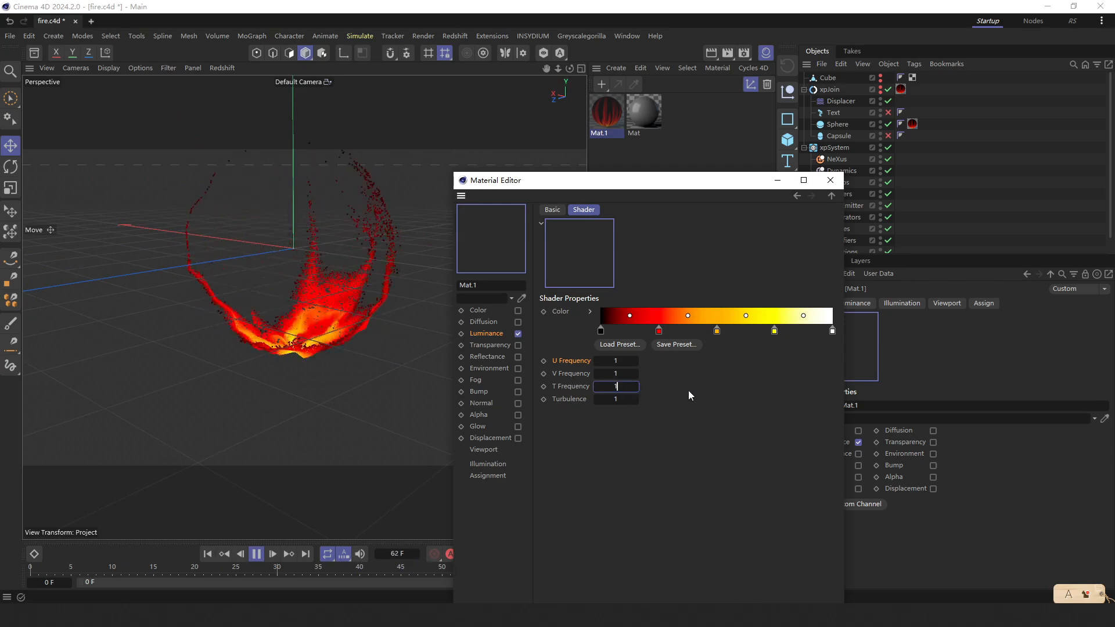
left_click_drag(312, 317, 372, 364, "alt")
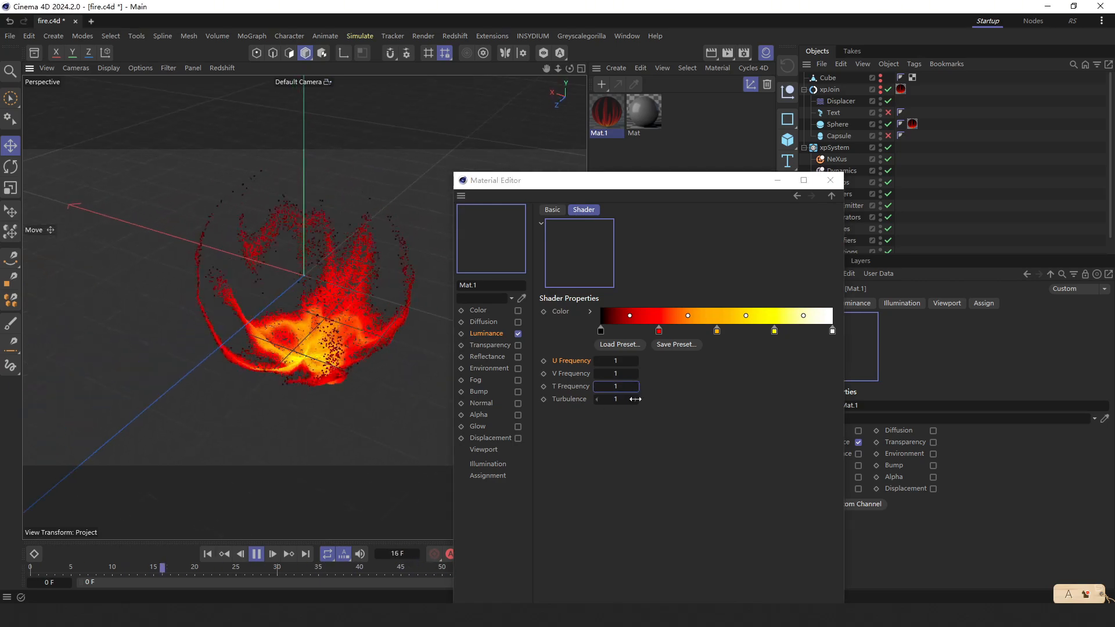
Try a T Frequency of 112 on the Fire shader, and restore it to 2
left_click(622, 386)
type("12")
key("Return")
left_click(624, 385)
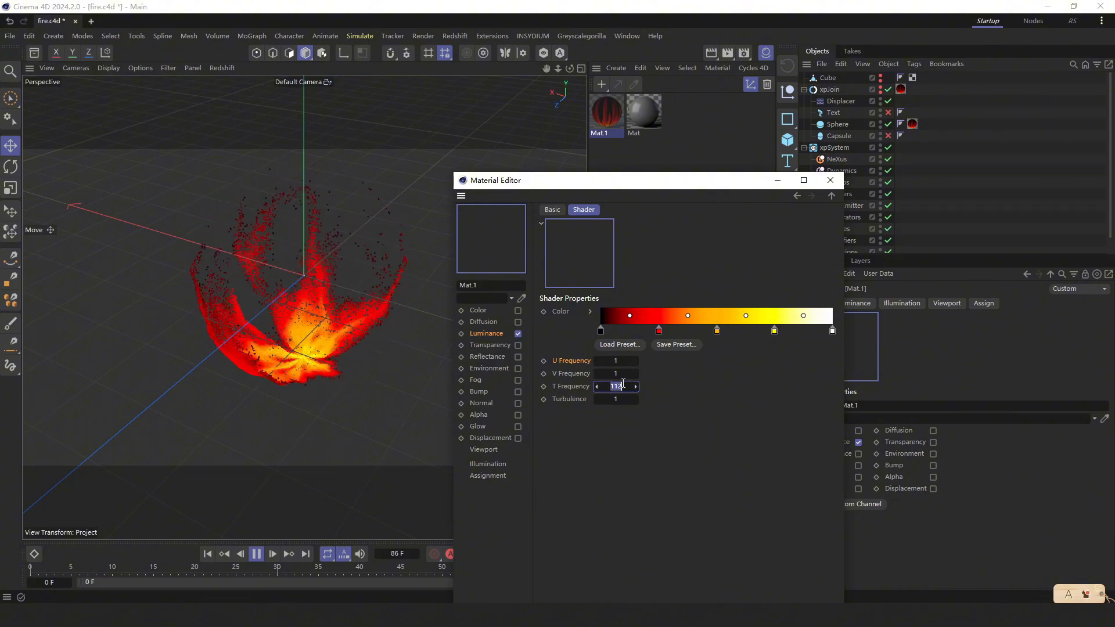
type("2")
left_click_drag(343, 348, 323, 311, "alt")
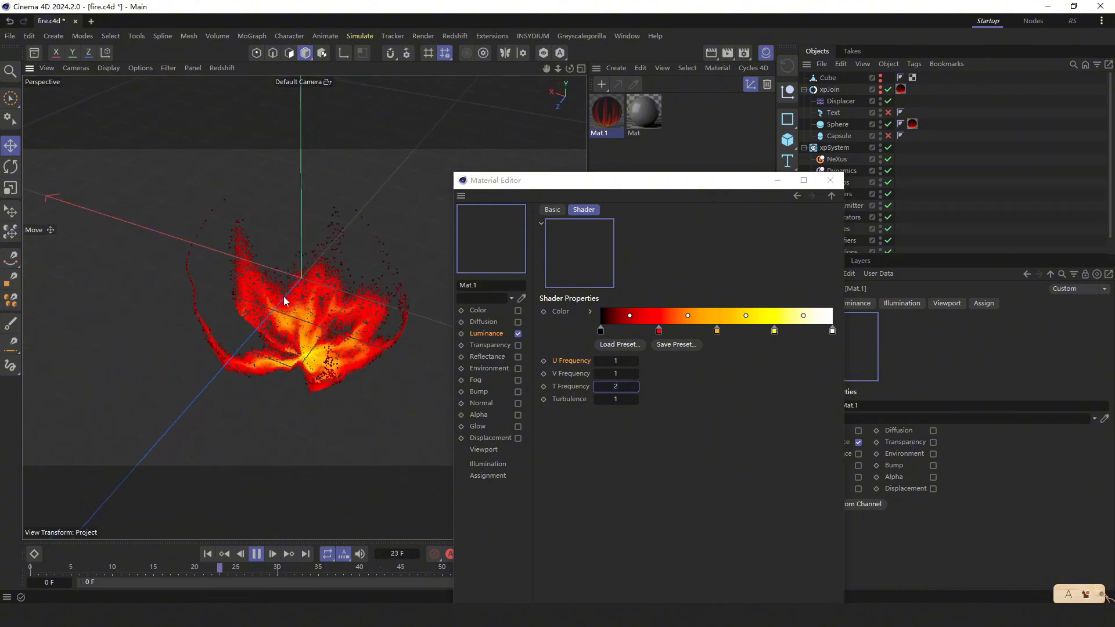
Try Turbulence values of 2 and 2.1 on the Fire shader and observe how the flames distort
double_click(617, 398)
type("2")
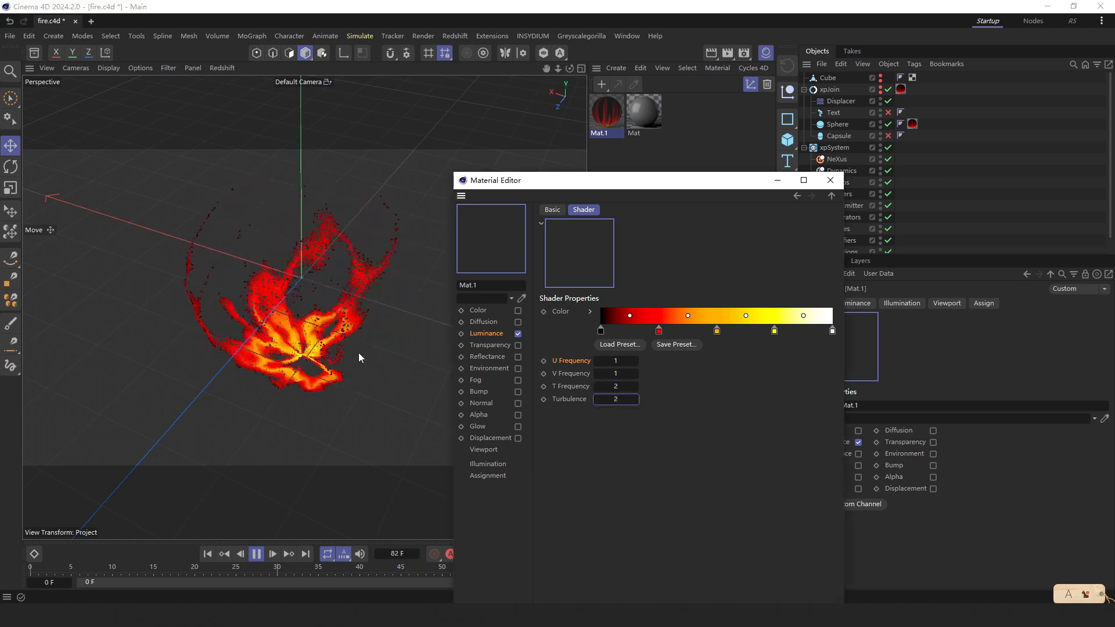
left_click_drag(358, 354, 360, 370, "alt")
type(".1")
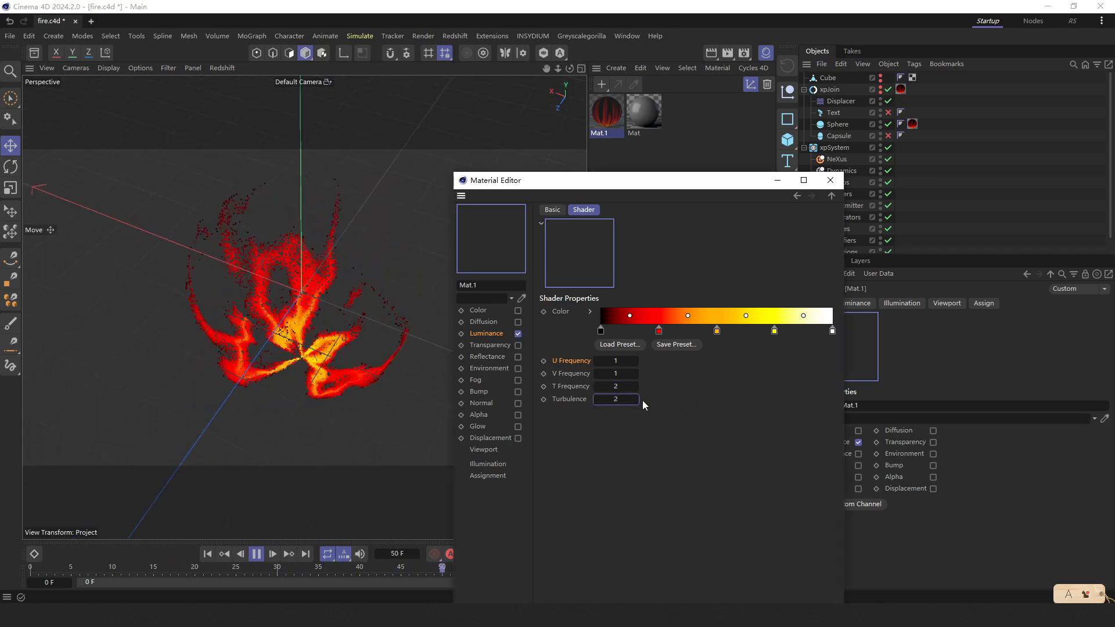
key("Return")
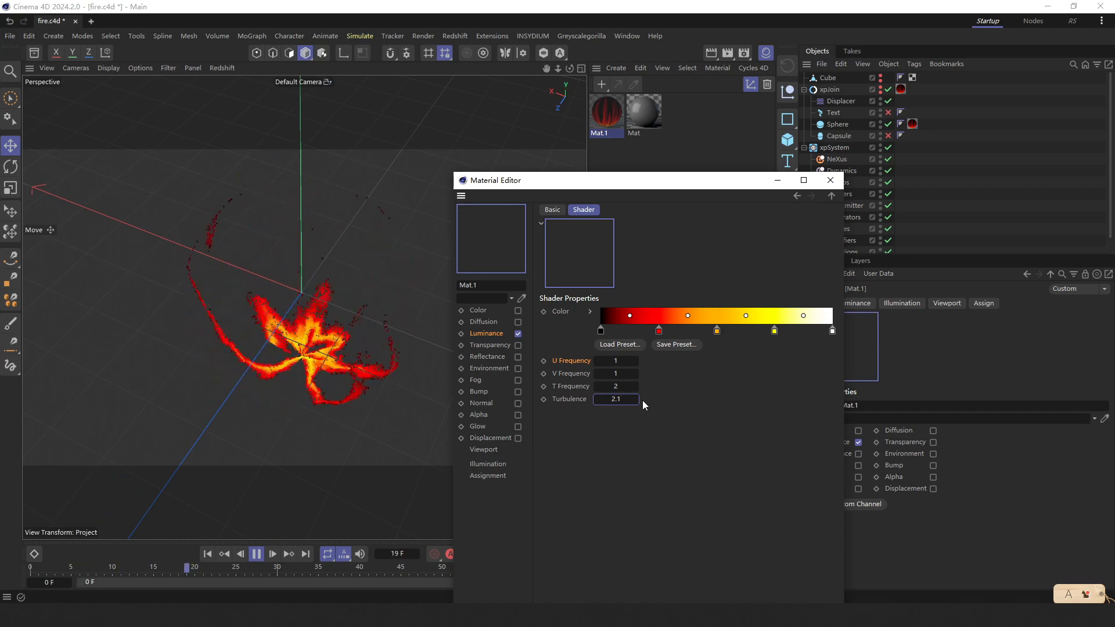
Try a Turbulence of 0.1 on the Fire shader and view the flames from several angles
double_click(623, 399)
key("BackSpace")
type("0.1")
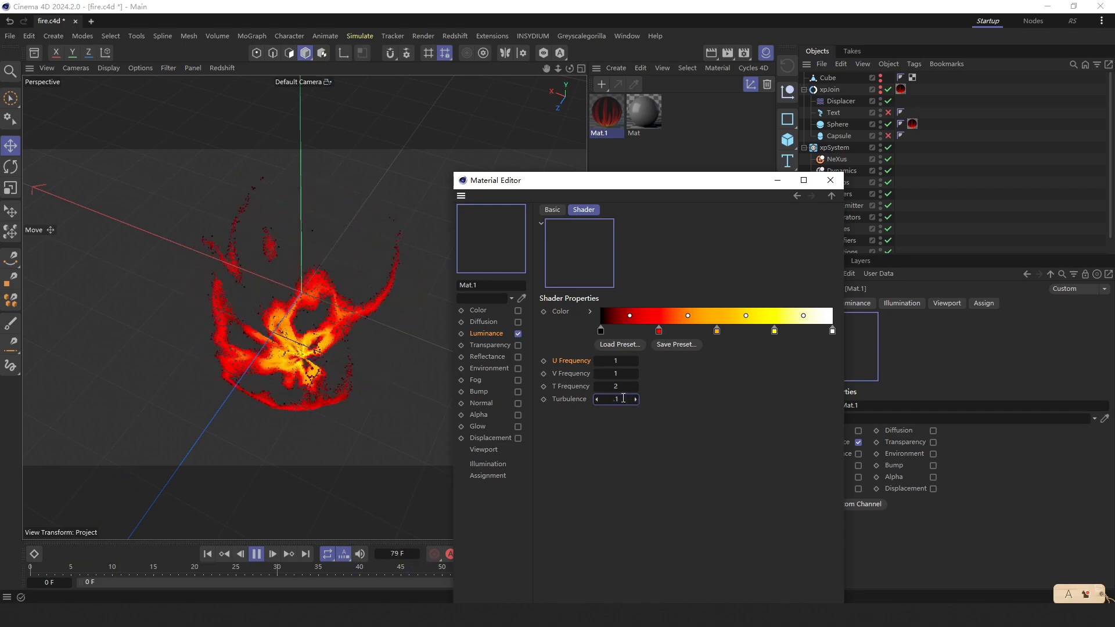
key("Return")
left_click_drag(229, 354, 210, 211, "alt")
left_click_drag(290, 349, 296, 388, "alt")
Try a Turbulence of 10.1 on the Fire shader, and restore it to 1
left_click(613, 399)
type("10")
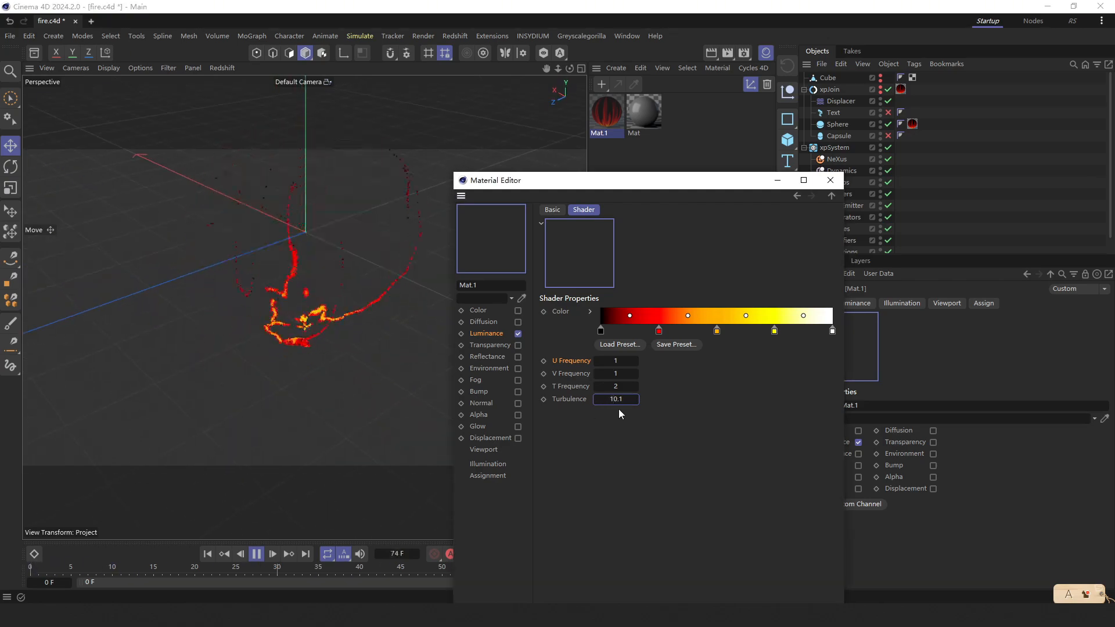
key("Return")
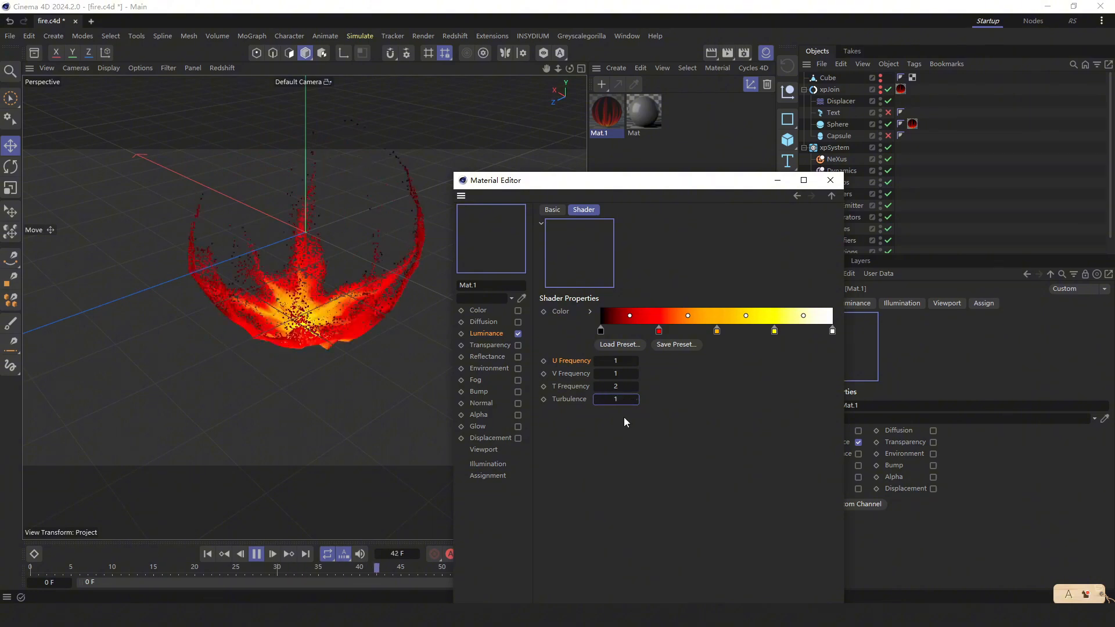
left_click_drag(281, 355, 288, 395, "alt")
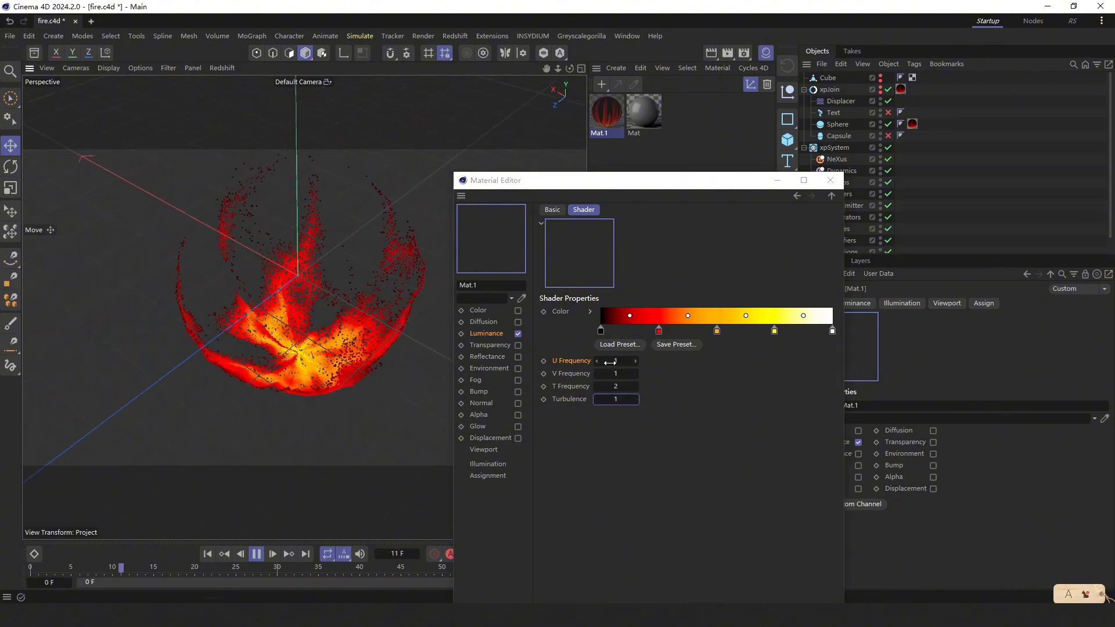
Set the Fire shader's U Frequency to 2 and check the resulting flames on the sphere
left_click_drag(608, 361, 650, 370)
type("2")
key("Return")
left_click_drag(339, 351, 311, 342, "alt")
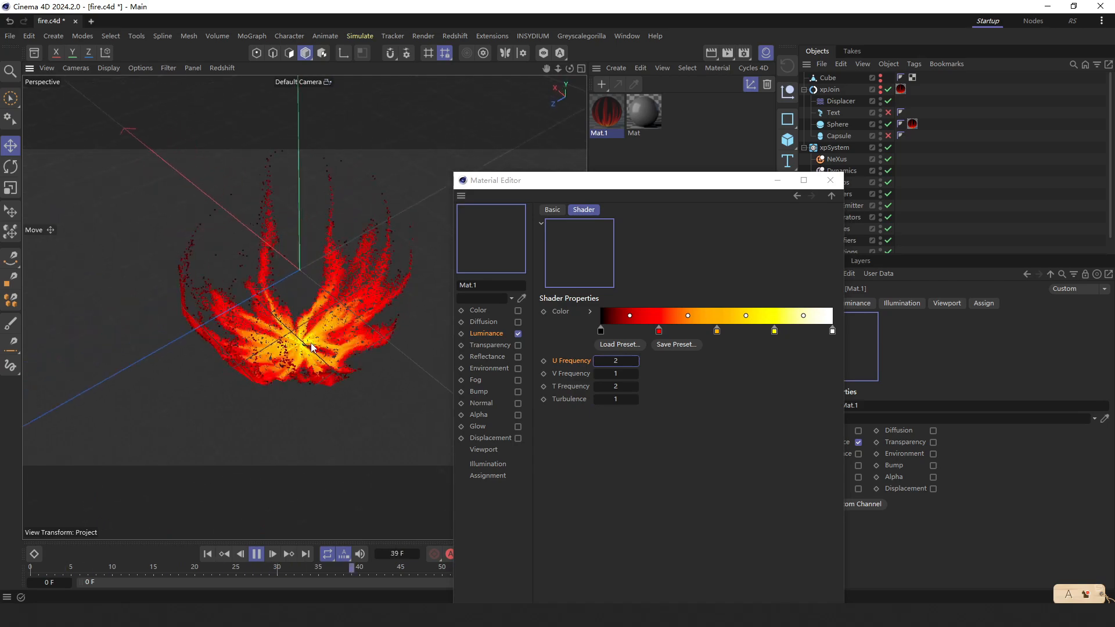
Stop the playback, close the Fire material's settings and inspect the xpEmitter's display settings
left_click(256, 553)
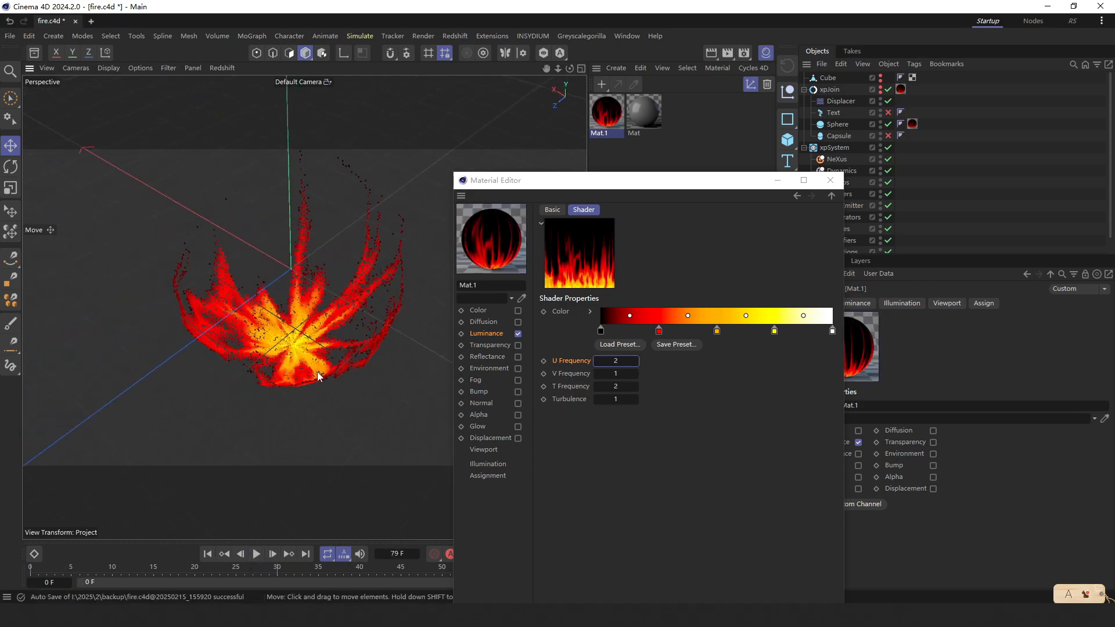
left_click_drag(521, 181, 486, 193)
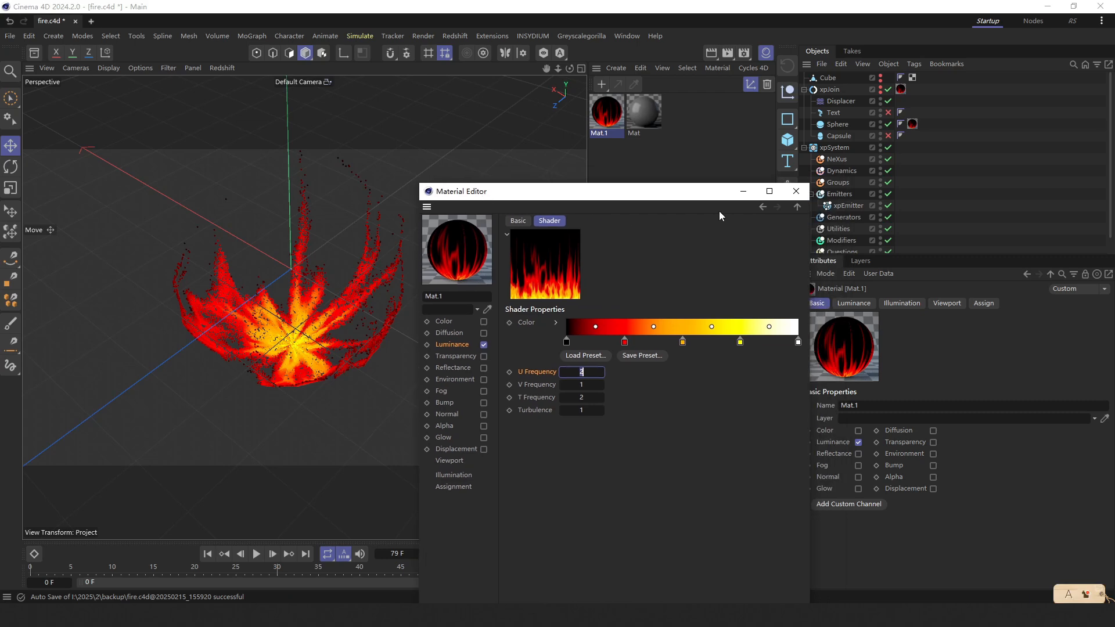
left_click(804, 192)
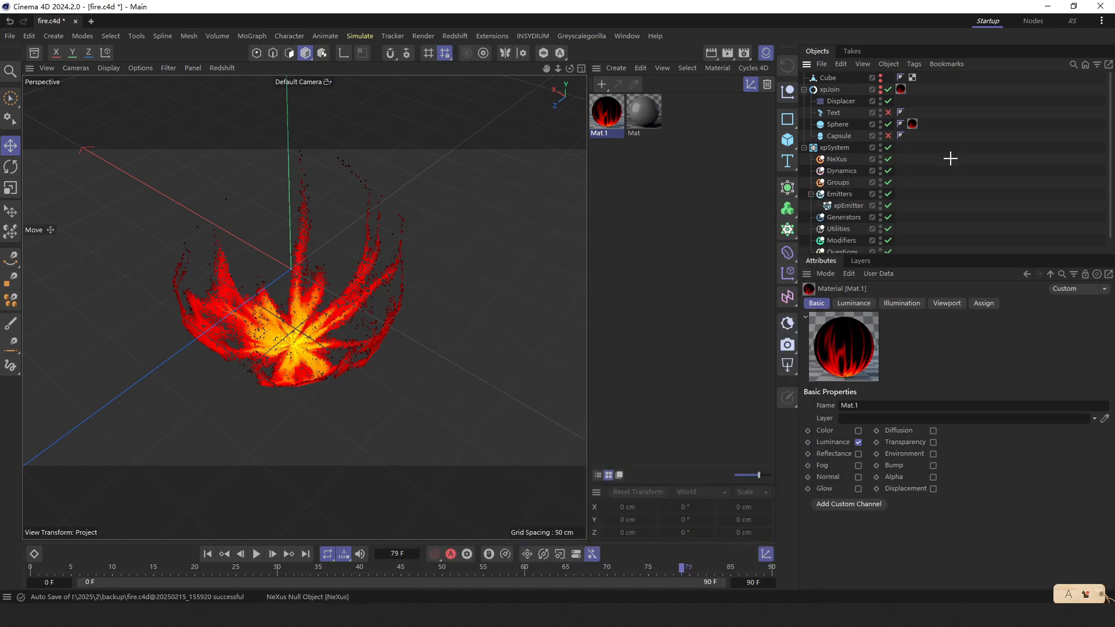
scroll(846, 187, "down", 1)
left_click(842, 188)
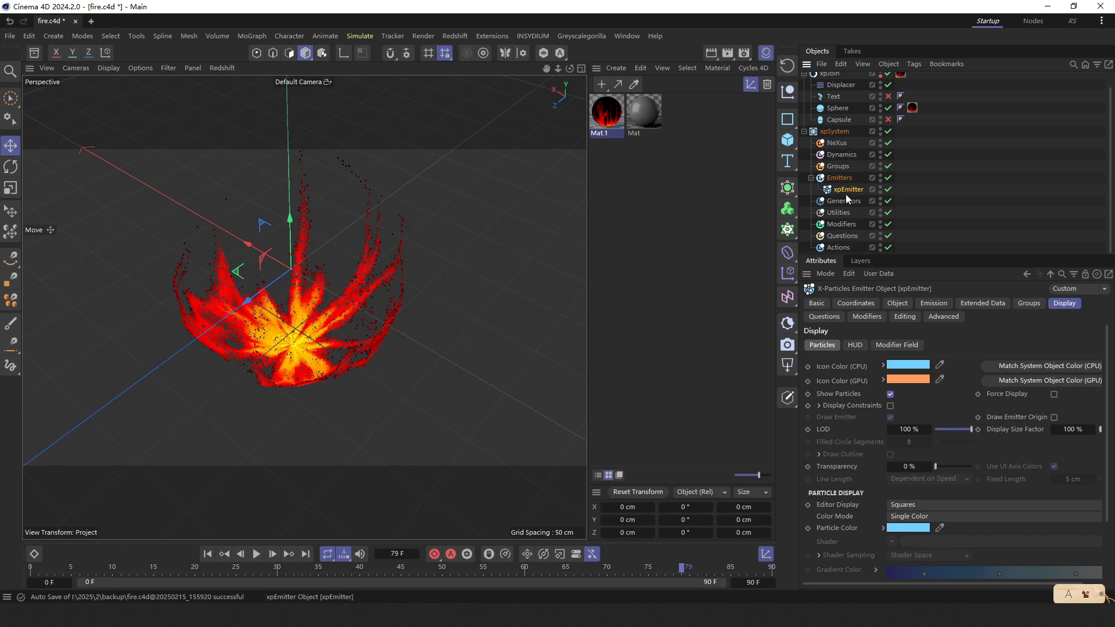
Create a new empty project and add a cube to it
left_click(91, 25)
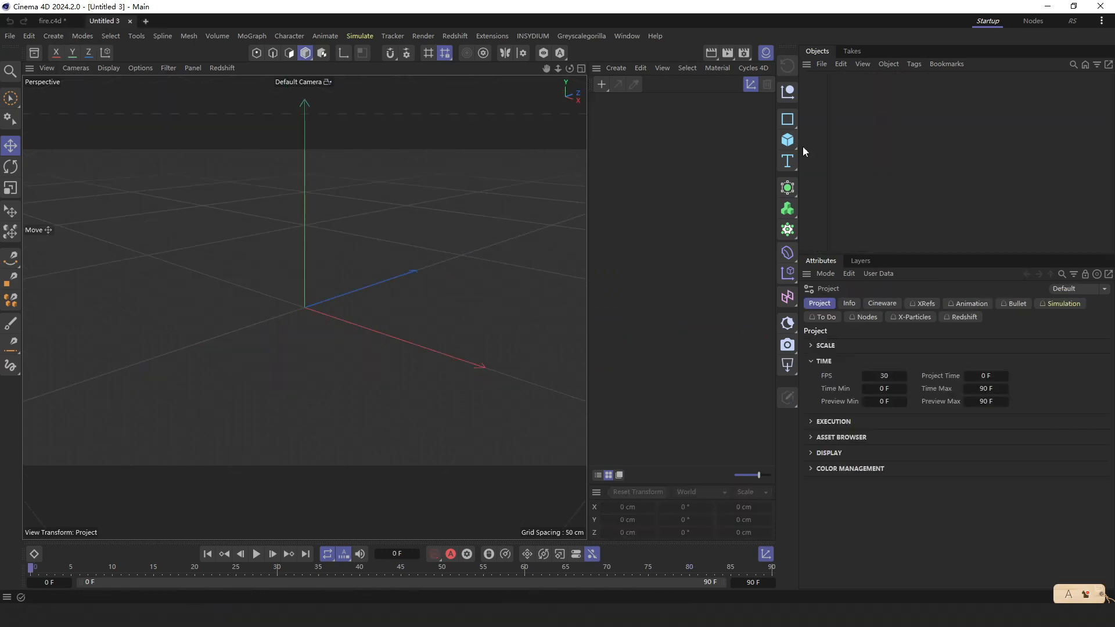
left_click_drag(783, 144, 831, 153)
Create a new standard material and apply it to the cube
left_click(603, 85)
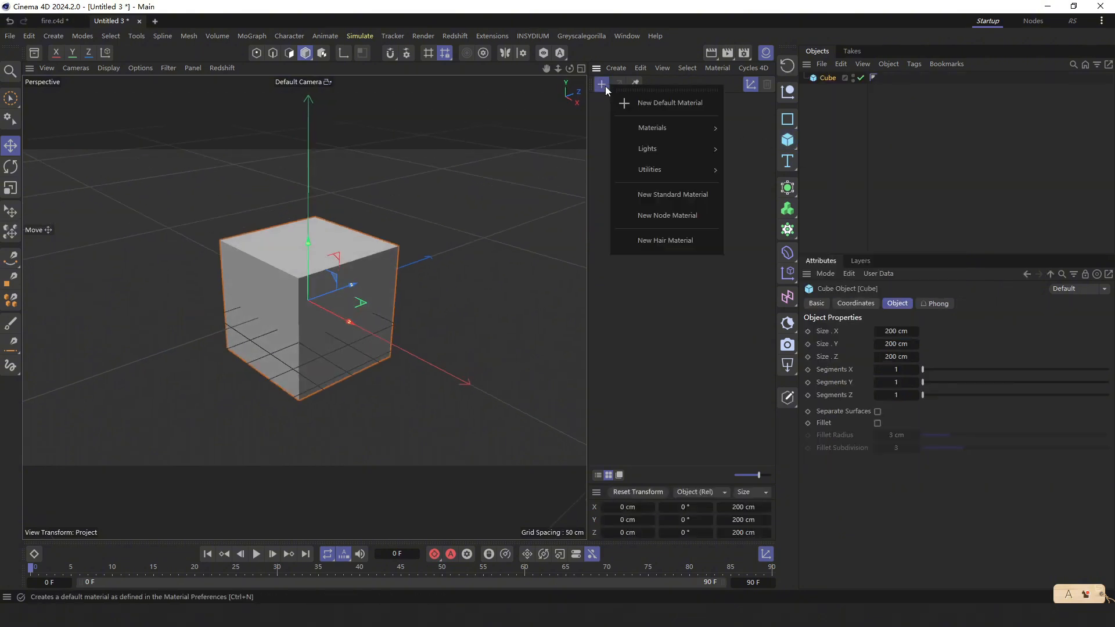
left_click(674, 194)
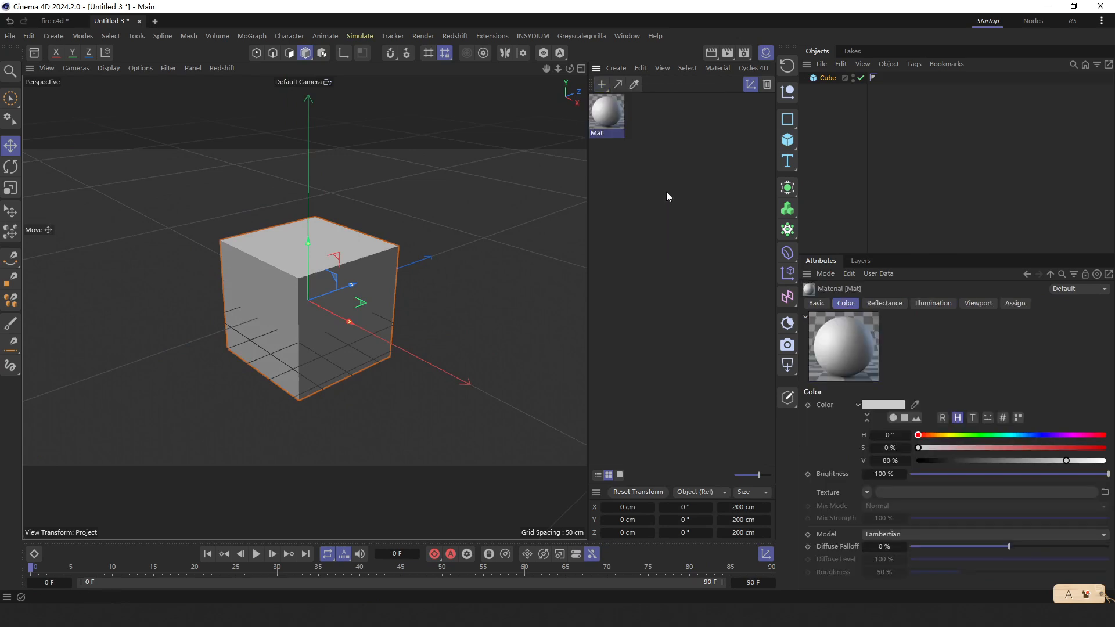
left_click_drag(602, 106, 357, 248)
Open the cube's material for editing and disable its Color and Reflectance channels
left_click(601, 117)
double_click(612, 111)
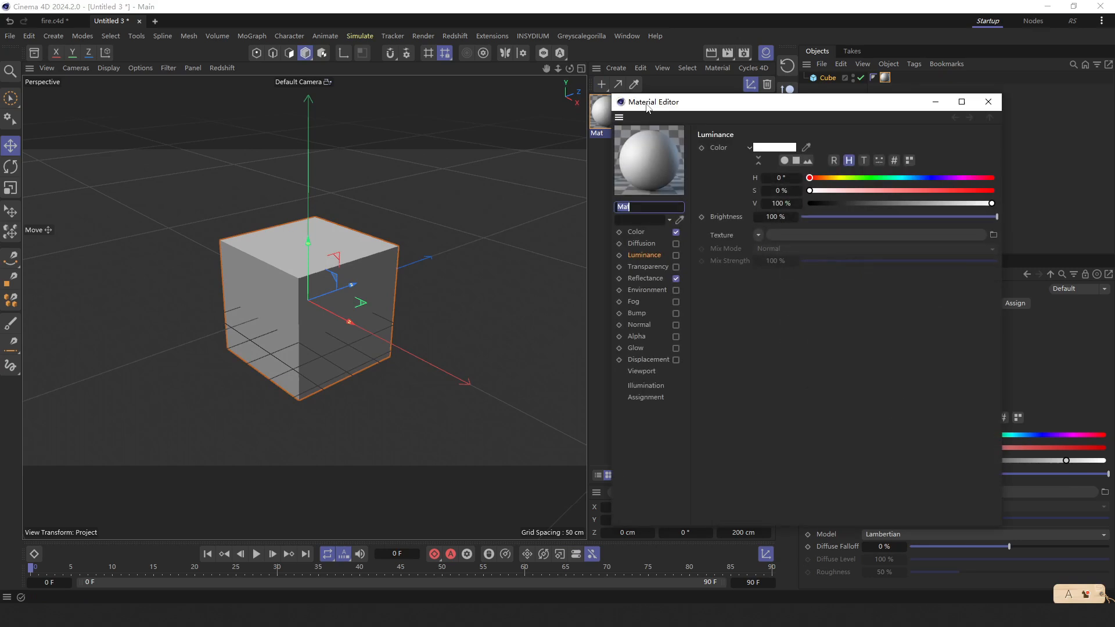
left_click_drag(645, 102, 405, 101)
left_click(434, 275)
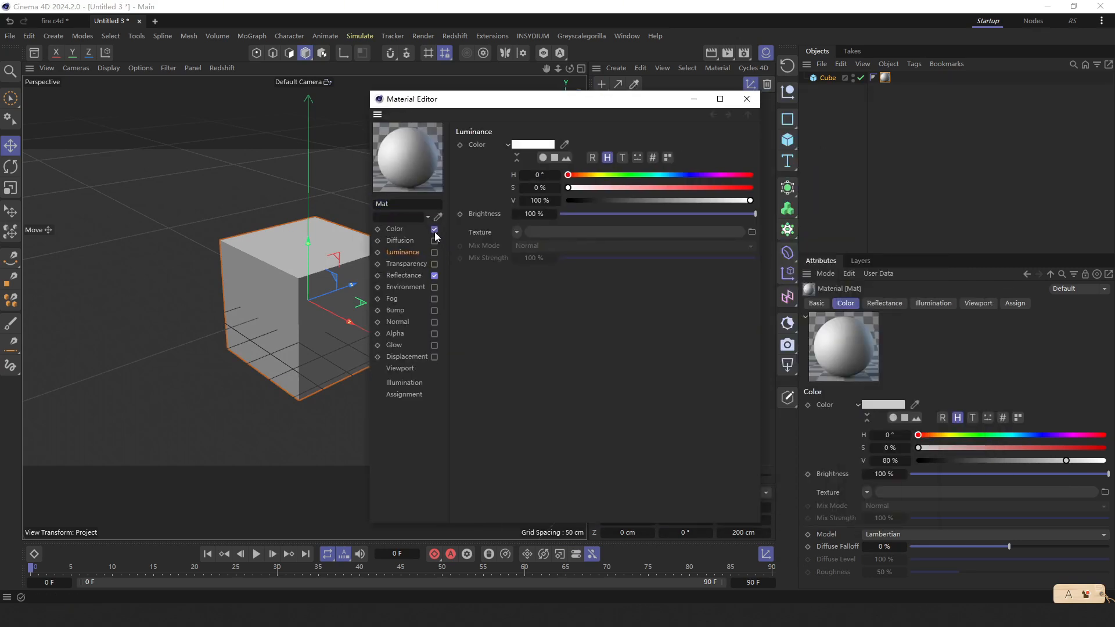
left_click(434, 229)
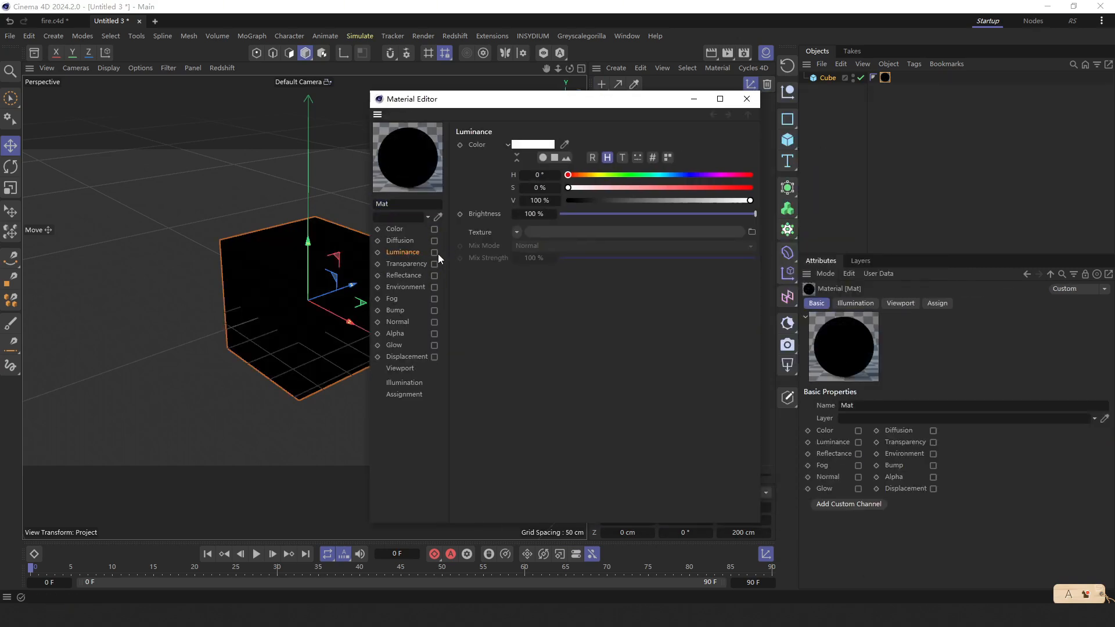
Enable the material's Luminance channel, load the Fire surface shader as its texture and open the shader's settings
left_click(516, 232)
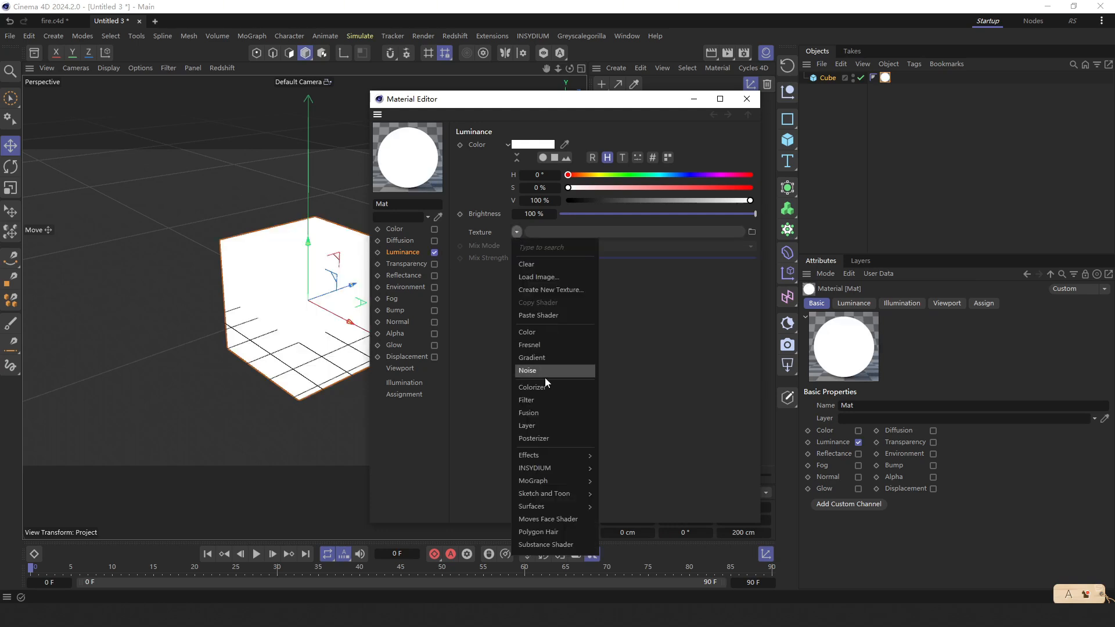
mouse_move(562, 505)
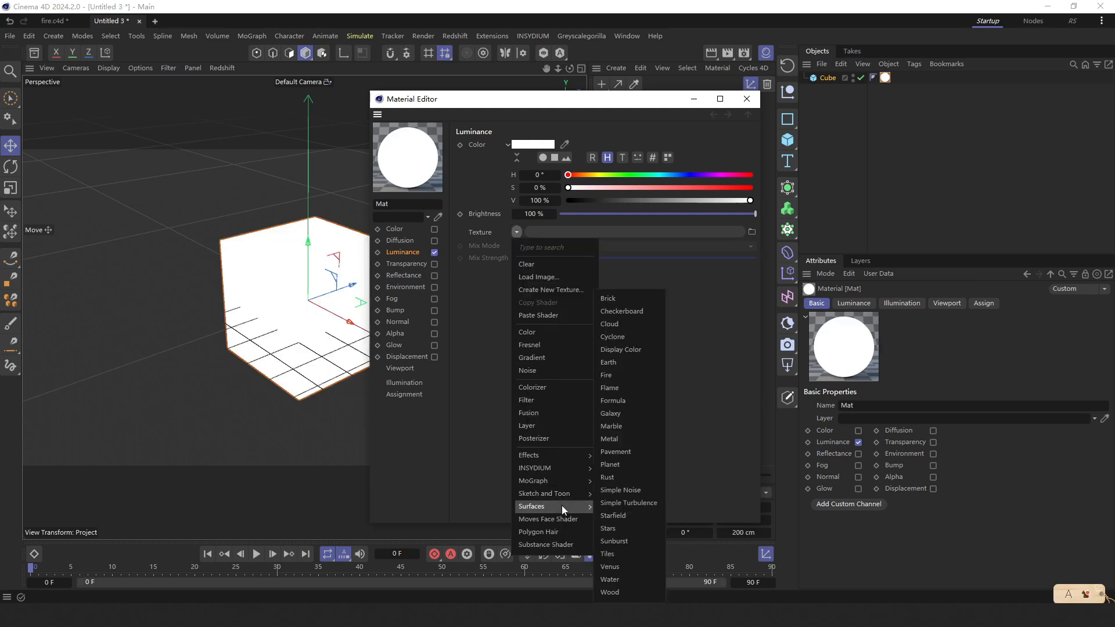
left_click(646, 378)
left_click(528, 250)
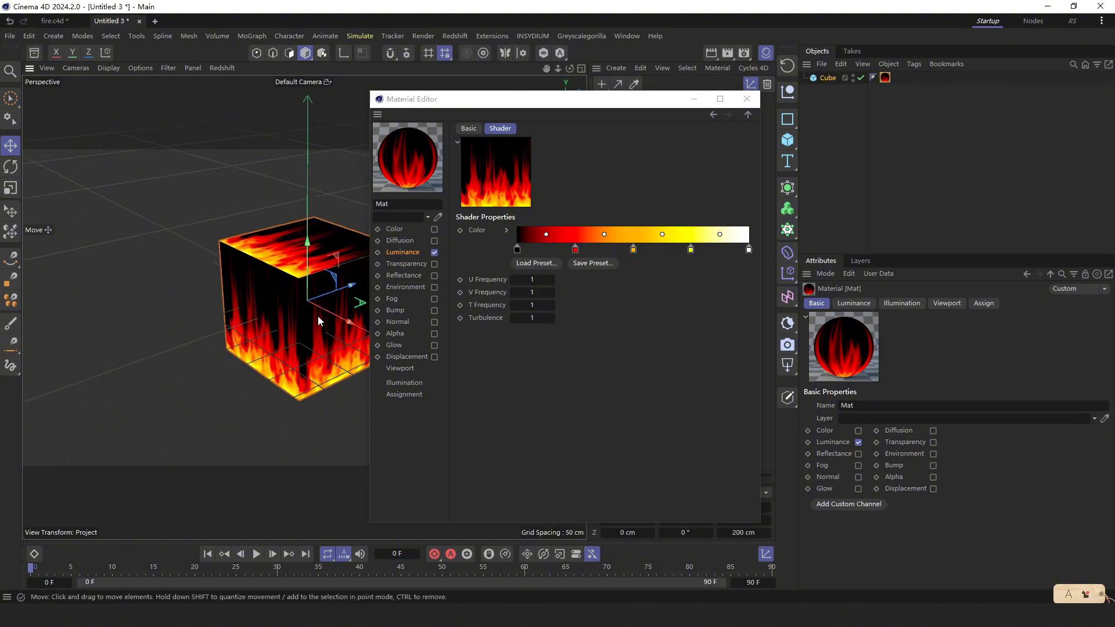
Enable Animate Preview for the fire material, play the animation from the start to check the cube, and close the material's settings
left_click_drag(429, 99, 617, 127)
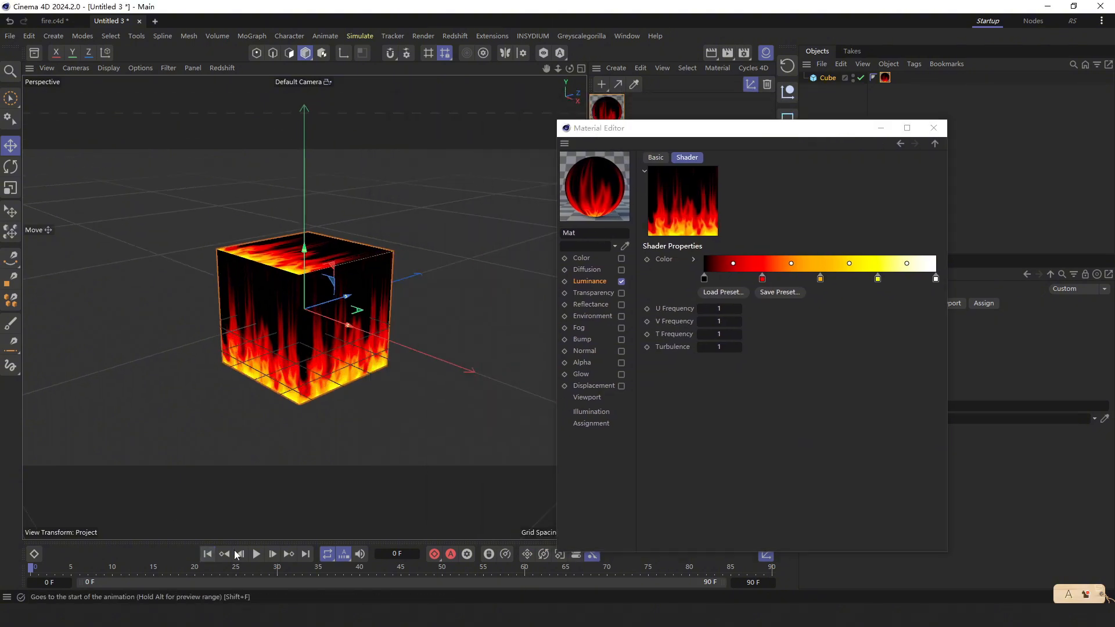
left_click(256, 554)
left_click(256, 554)
left_click(587, 398)
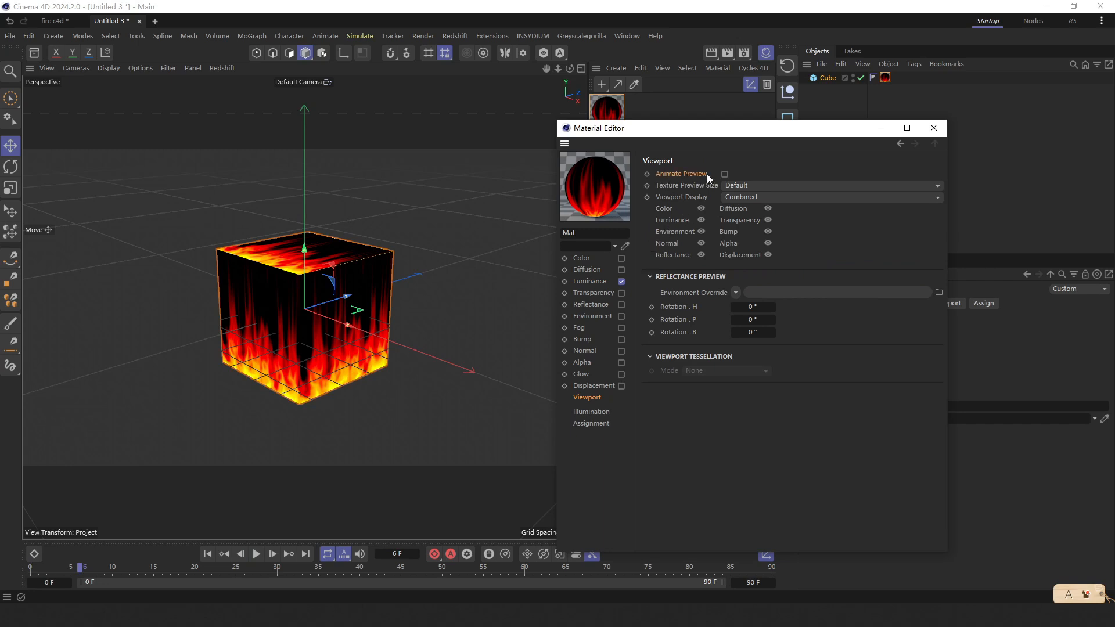
left_click(725, 174)
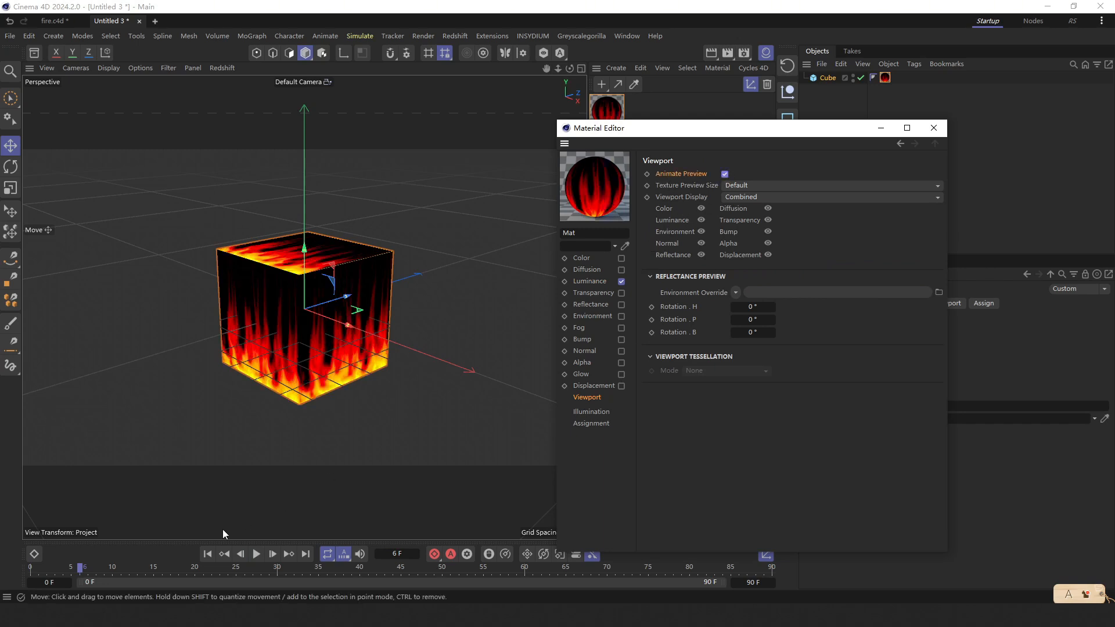
left_click(207, 554)
left_click(256, 554)
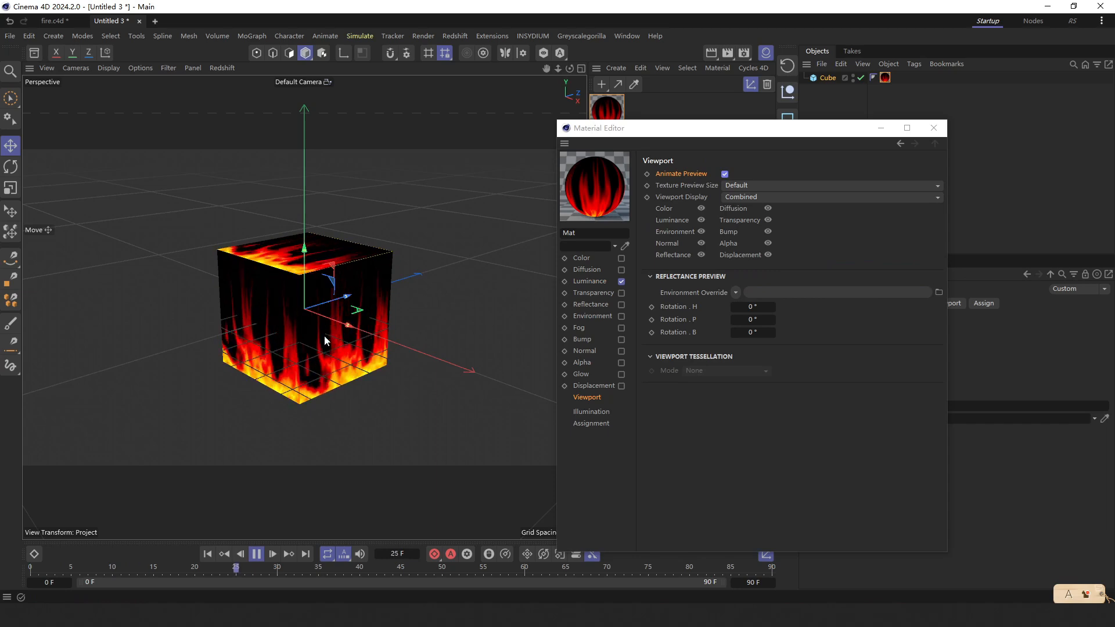
left_click_drag(324, 335, 113, 189, "alt")
left_click(934, 128)
Make the cube editable, delete its top and bottom polygons, and return to model mode
key("c")
left_click(289, 53)
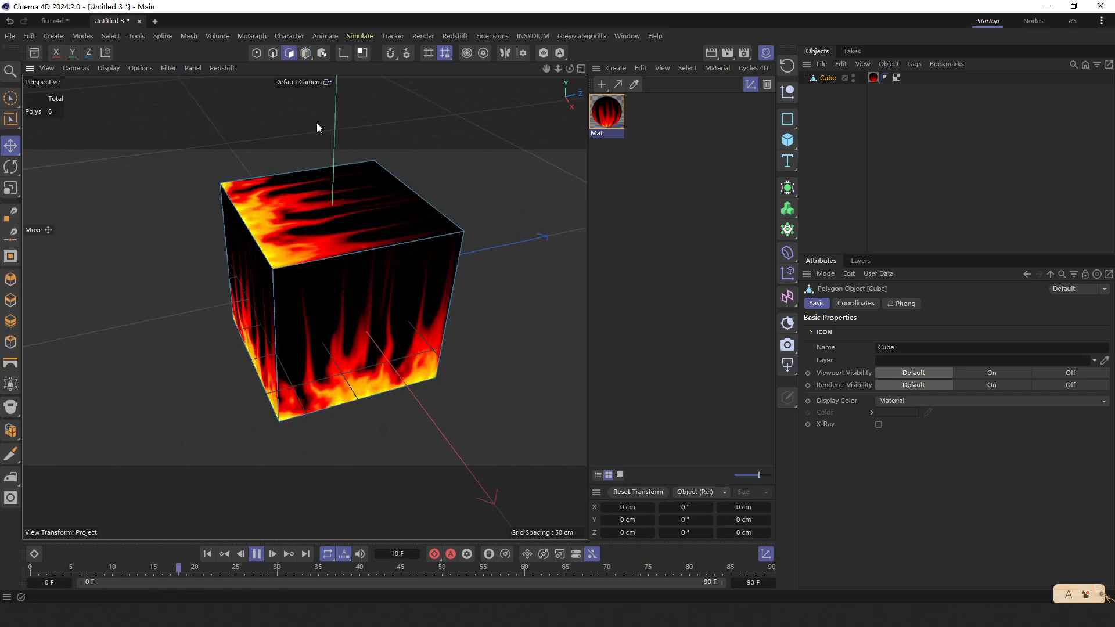
left_click_drag(328, 204, 349, 266, "alt")
left_click(333, 227)
key("Delete")
left_click(351, 273)
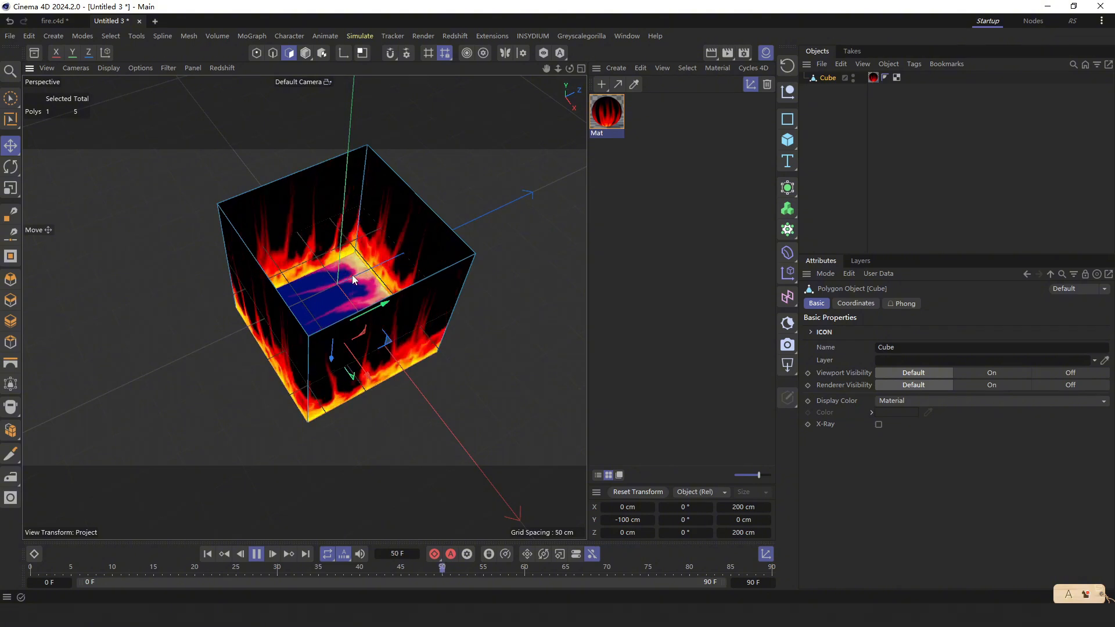
key("Delete")
left_click(306, 53)
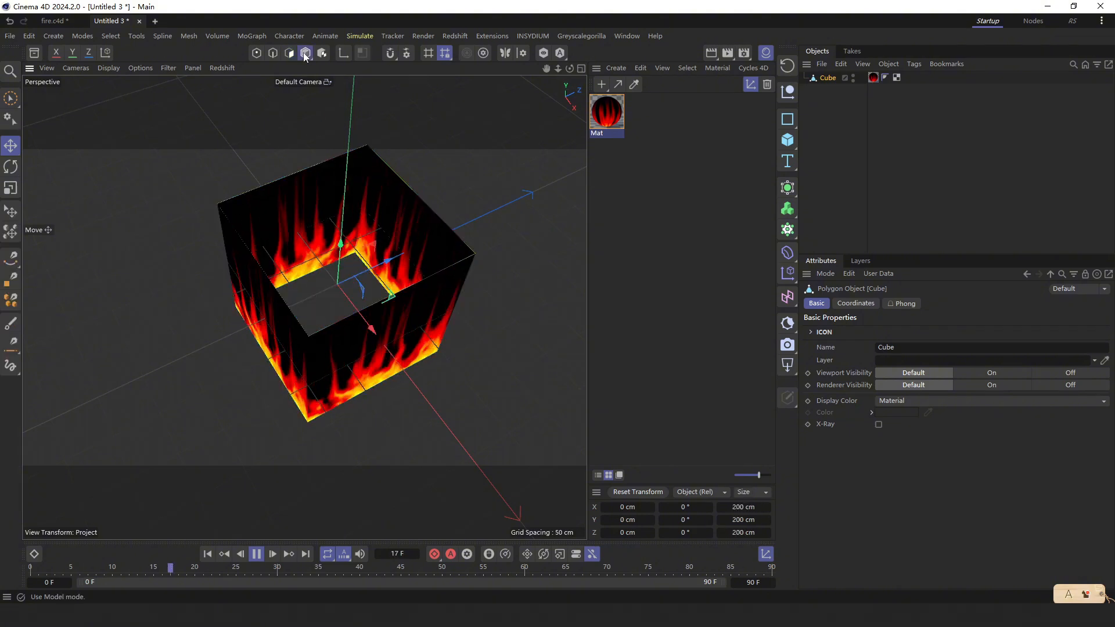
Check the flames on the open cube and add an X-Particles system with an emitter to the scene
left_click_drag(493, 230, 329, 242, "alt")
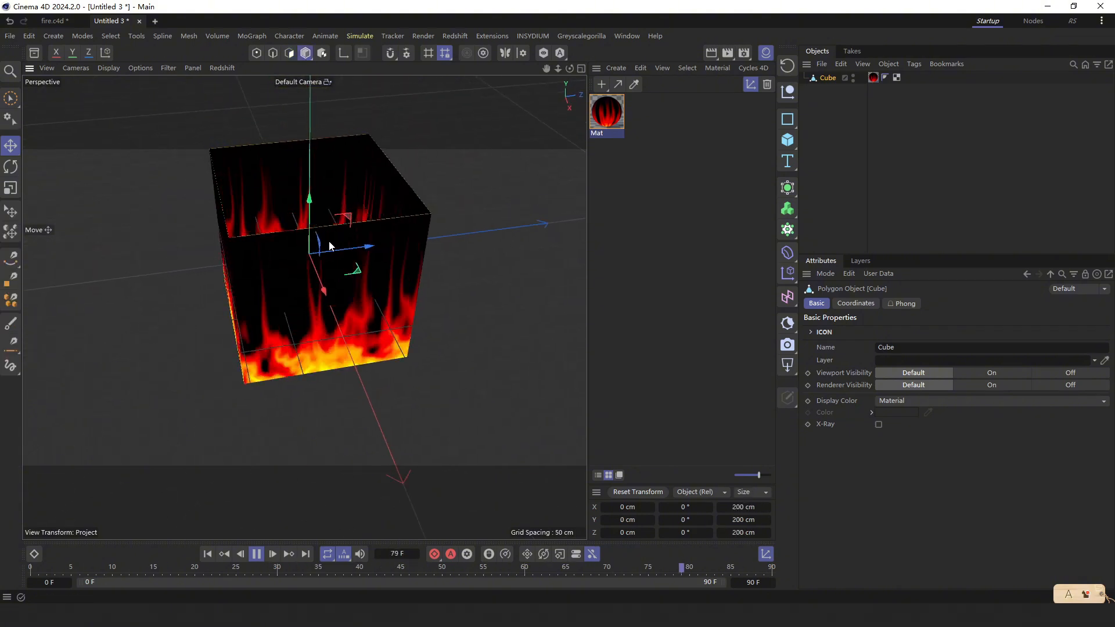
scroll(323, 267, "up", 3)
scroll(324, 286, "down", 3)
mouse_move(325, 290)
left_mouse_down("alt")
mouse_move(488, 256)
mouse_move(324, 257)
mouse_move(319, 309)
mouse_move(309, 288)
mouse_move(337, 299)
left_mouse_up("alt")
left_click(488, 36)
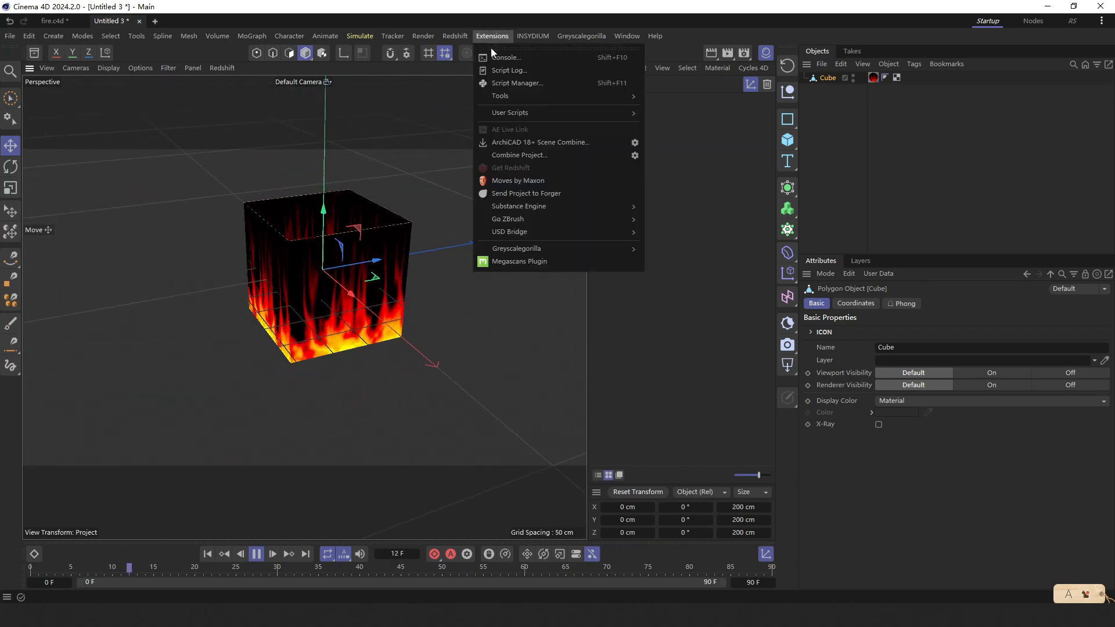
mouse_move(525, 37)
mouse_move(552, 74)
left_click(664, 84)
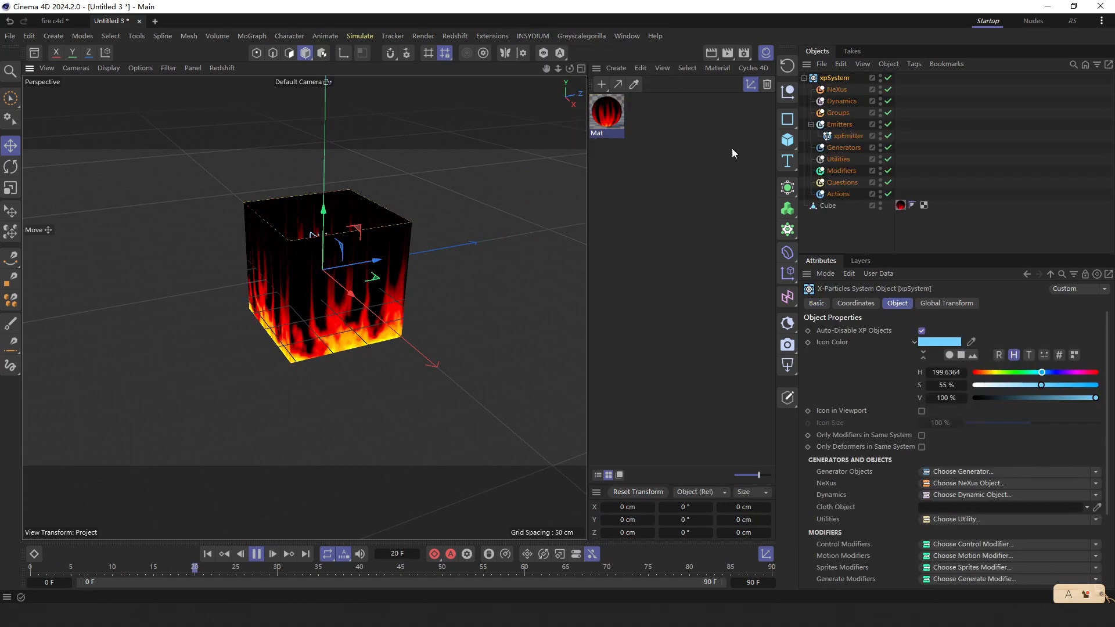
Set the xpEmitter's Emitter Shape to Object and assign the Cube as its source object
left_click(897, 303)
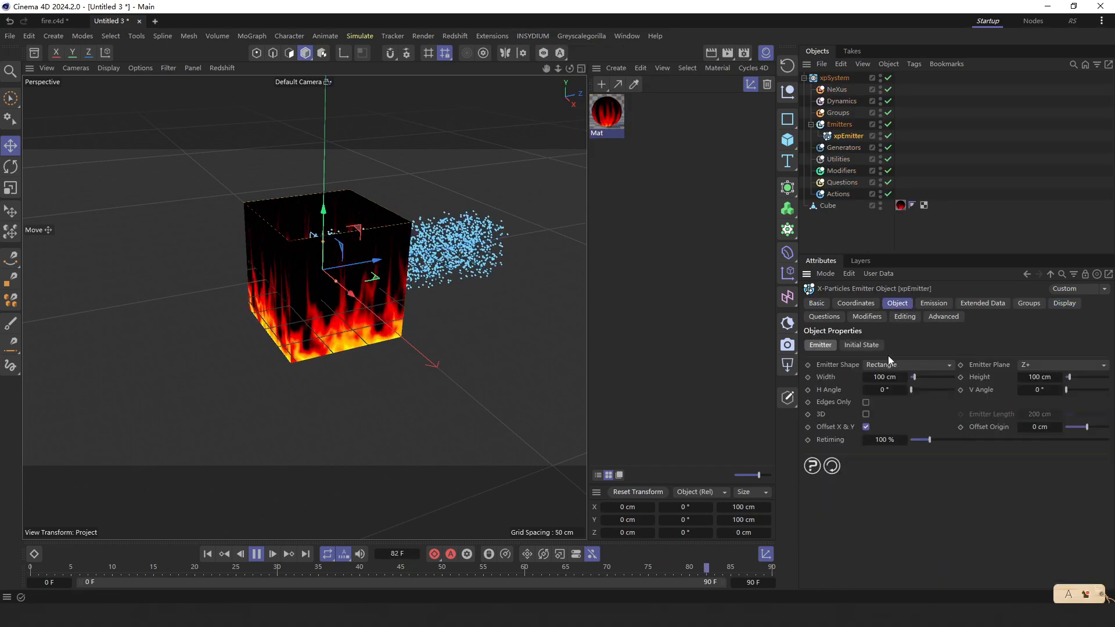
left_click(900, 366)
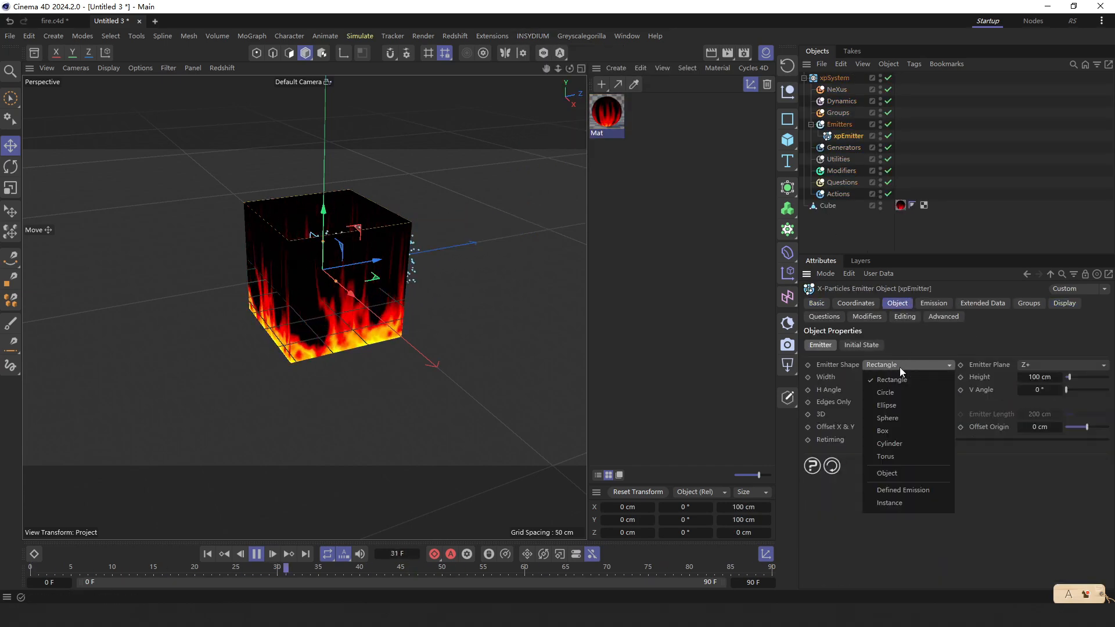
left_click(900, 464)
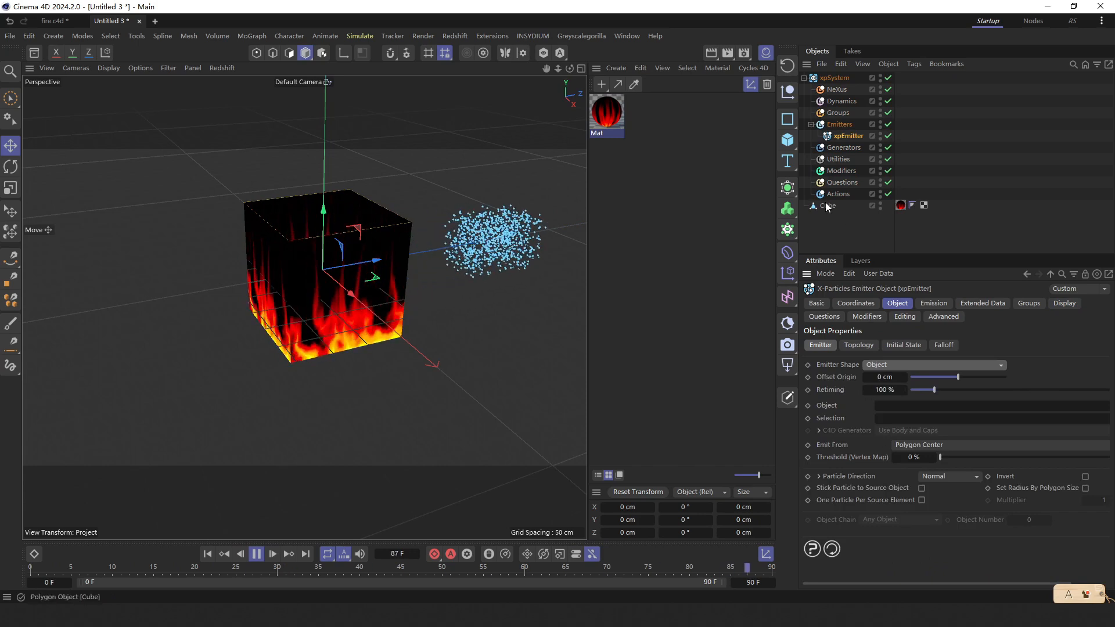
left_click_drag(828, 206, 887, 406)
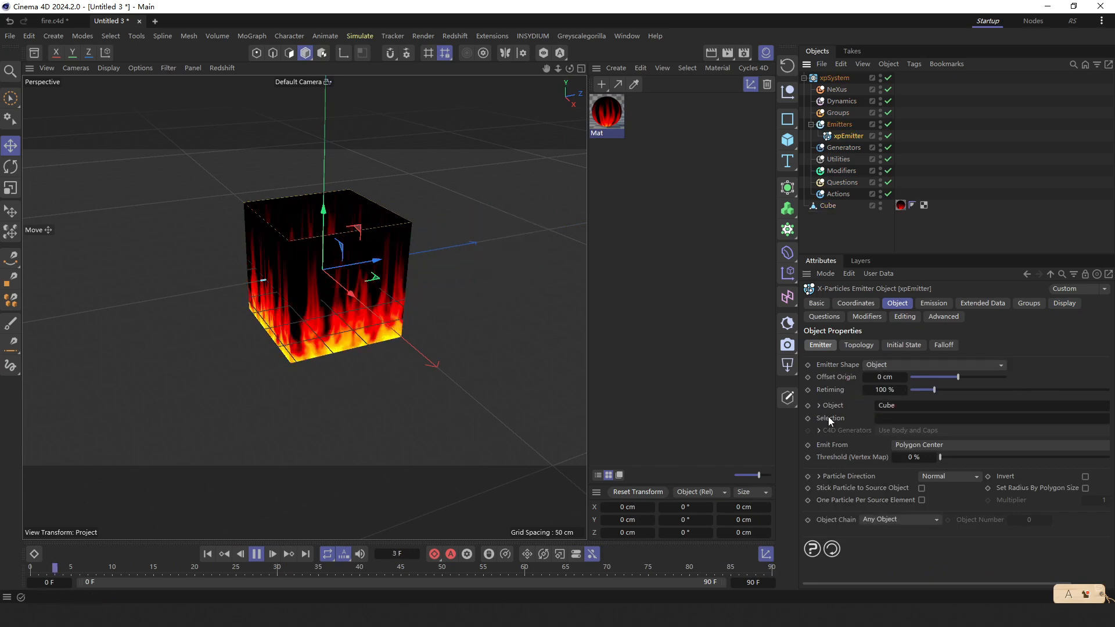
Set the emitter's Emit From option to Texture and assign the cube's fire material tag as the Texture Tag
left_click(934, 447)
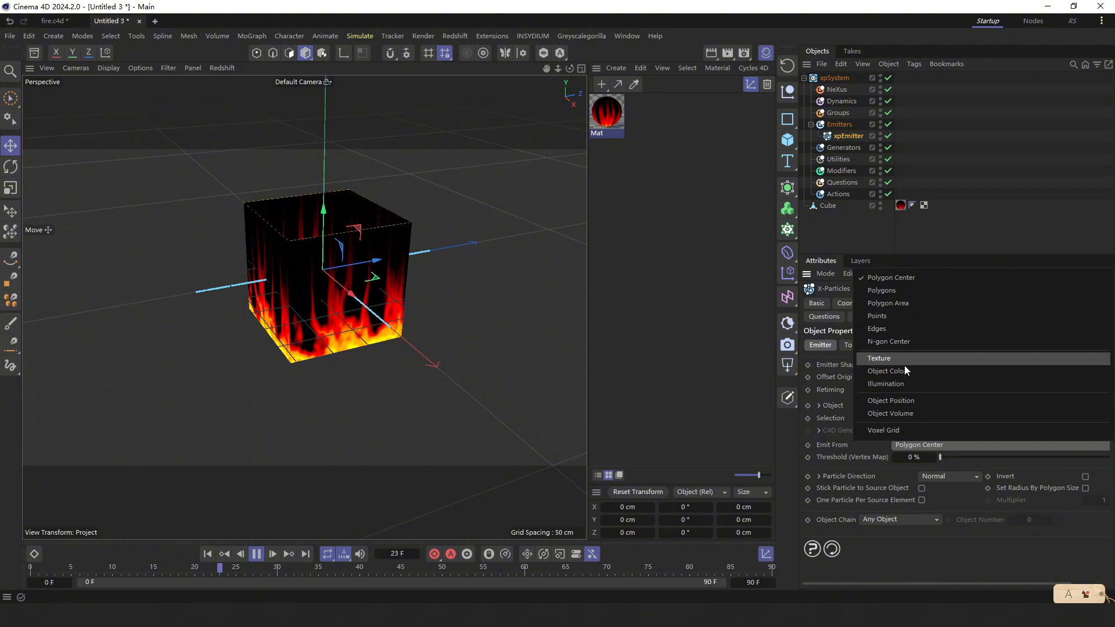
left_click(894, 359)
left_click(857, 345)
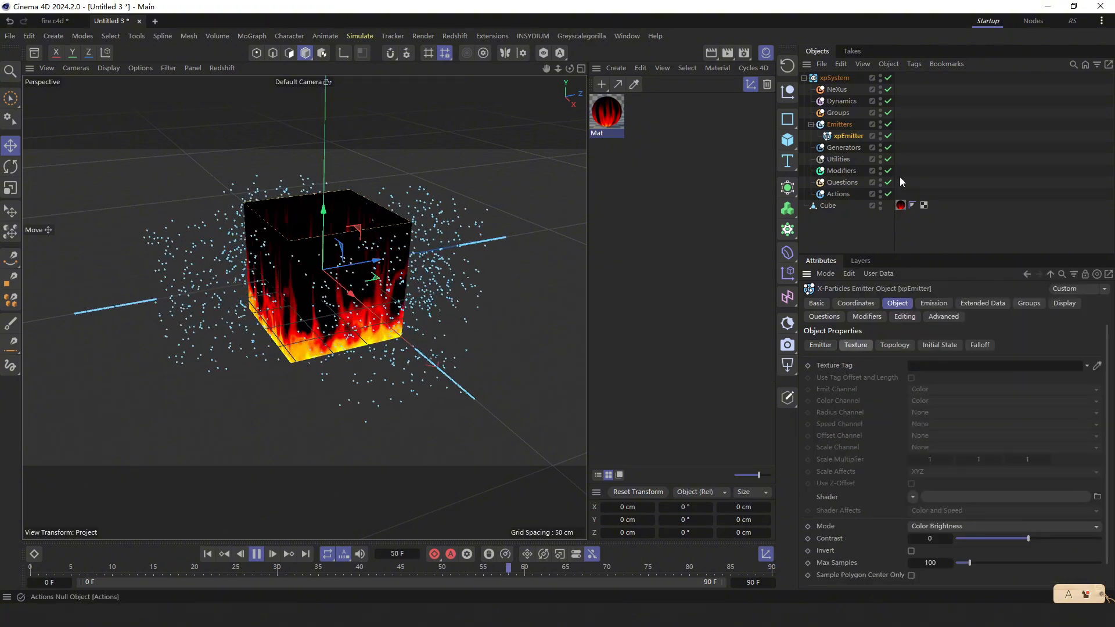
left_click_drag(901, 207, 920, 365)
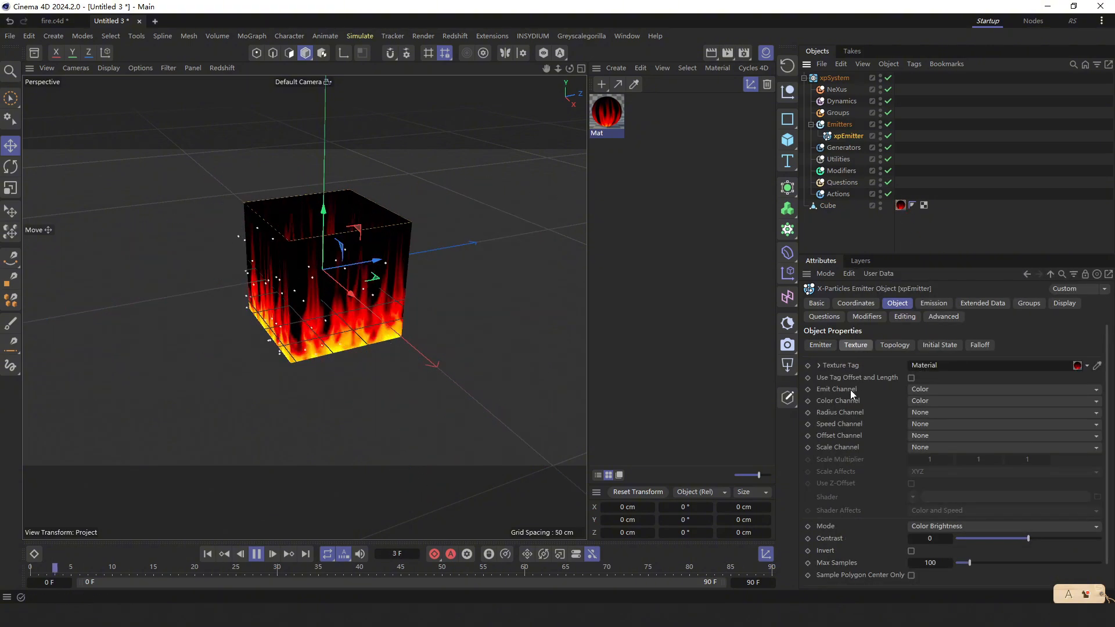
Set both the Emit Channel and the Color Channel of the emitter's texture settings to Luminance
left_click(929, 389)
left_click(937, 443)
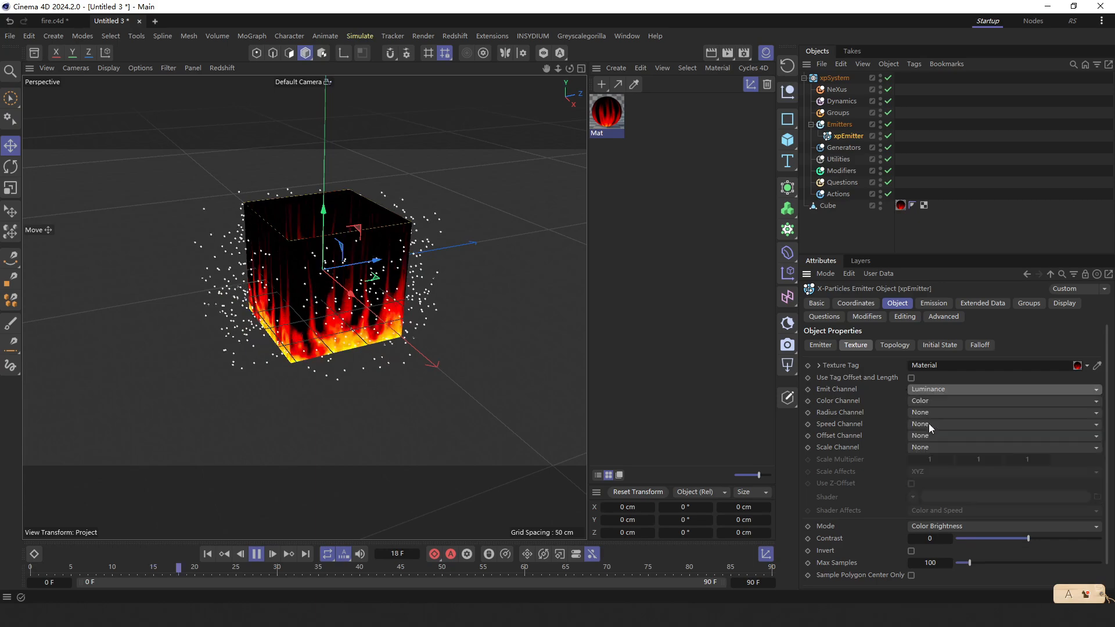
left_click(918, 400)
left_click(933, 451)
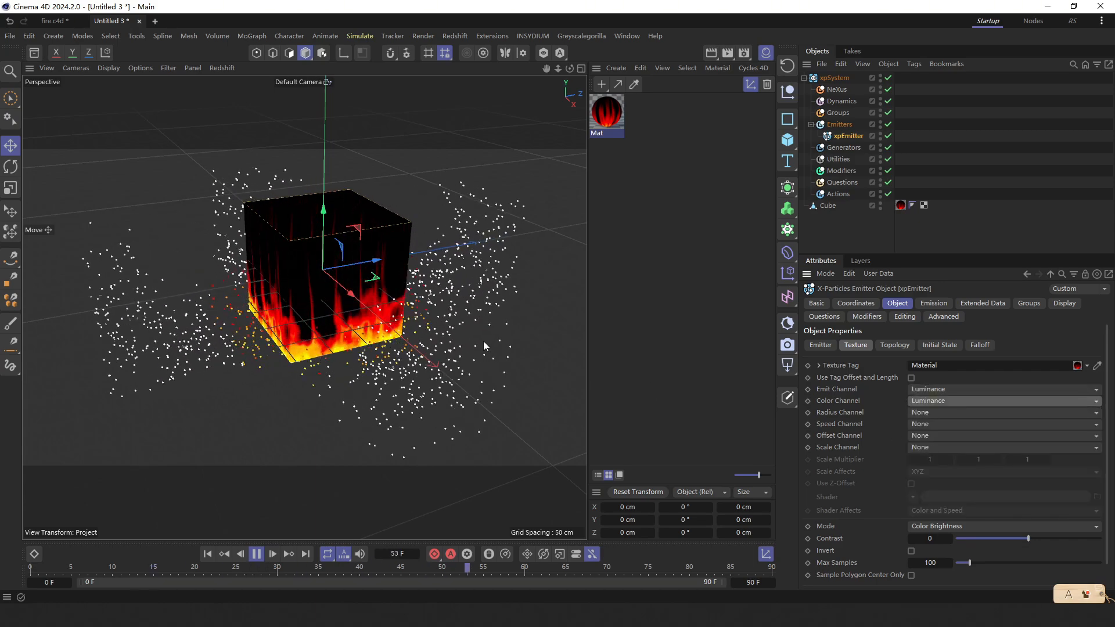
Set the emitter's emission Mode to Motion
left_click(933, 303)
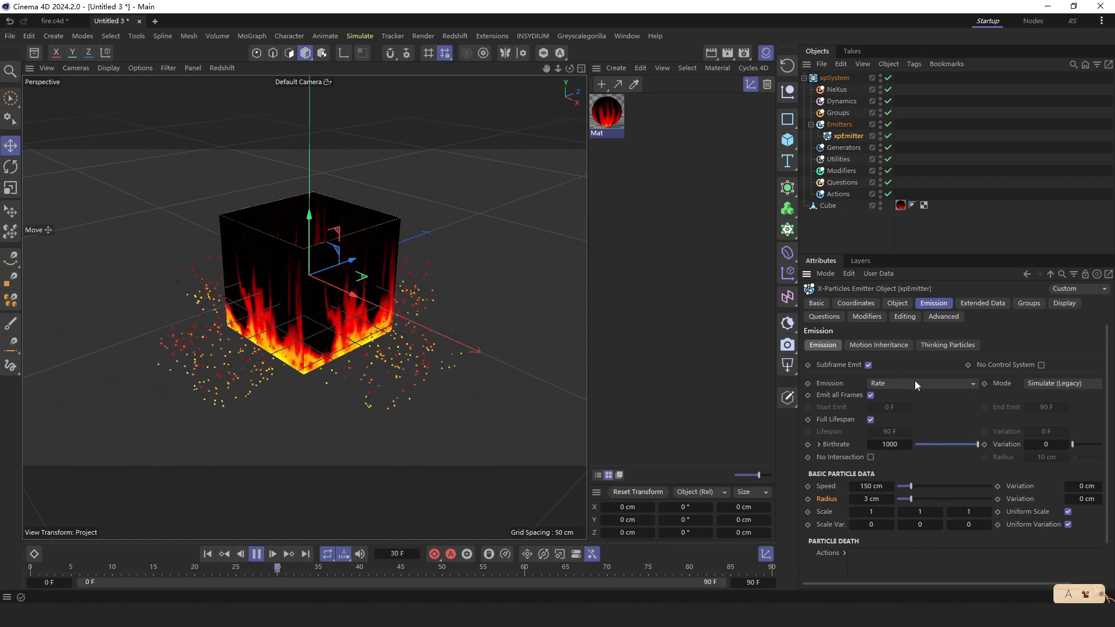
left_click(1058, 383)
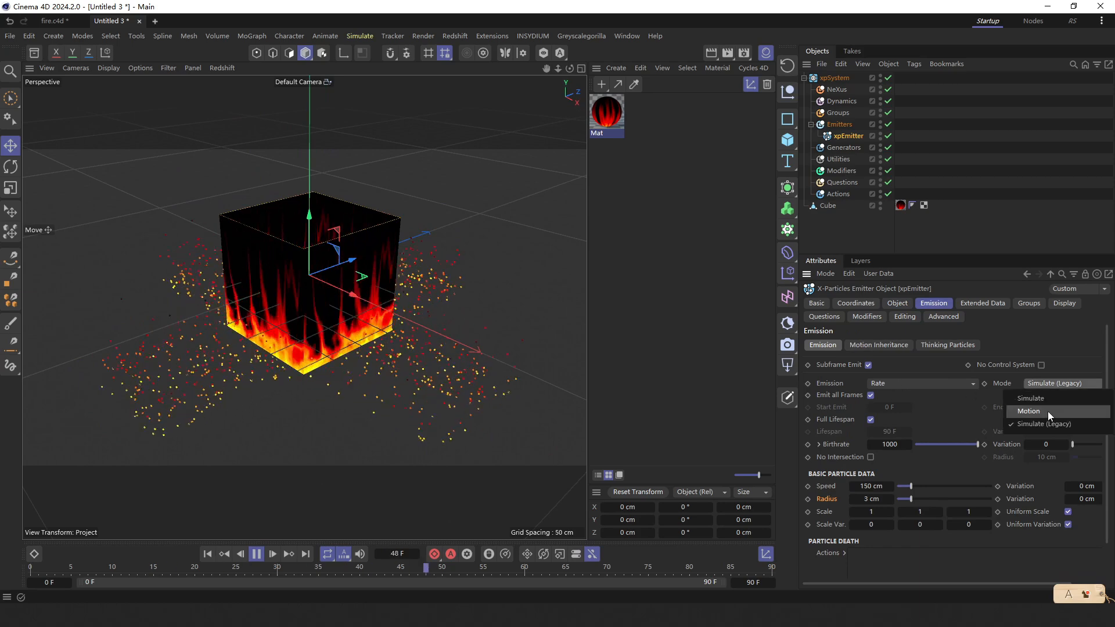
left_click(1038, 411)
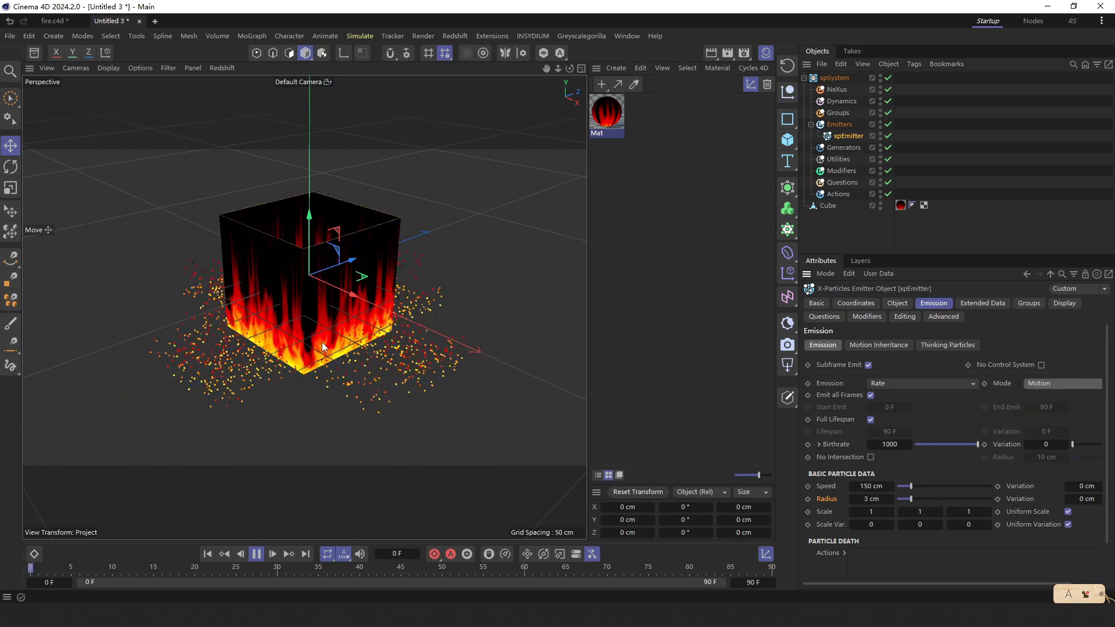
Set the emitter's particle Speed to 0 cm and hide the Cube in both viewport and render
left_click_drag(911, 486, 897, 486)
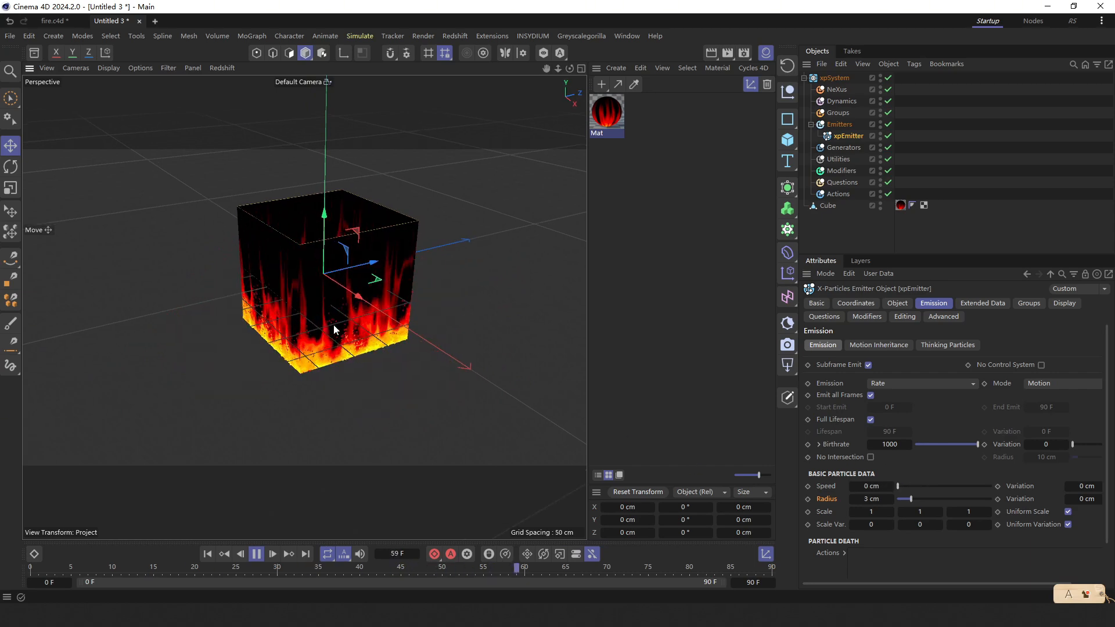
scroll(401, 321, "up", 3)
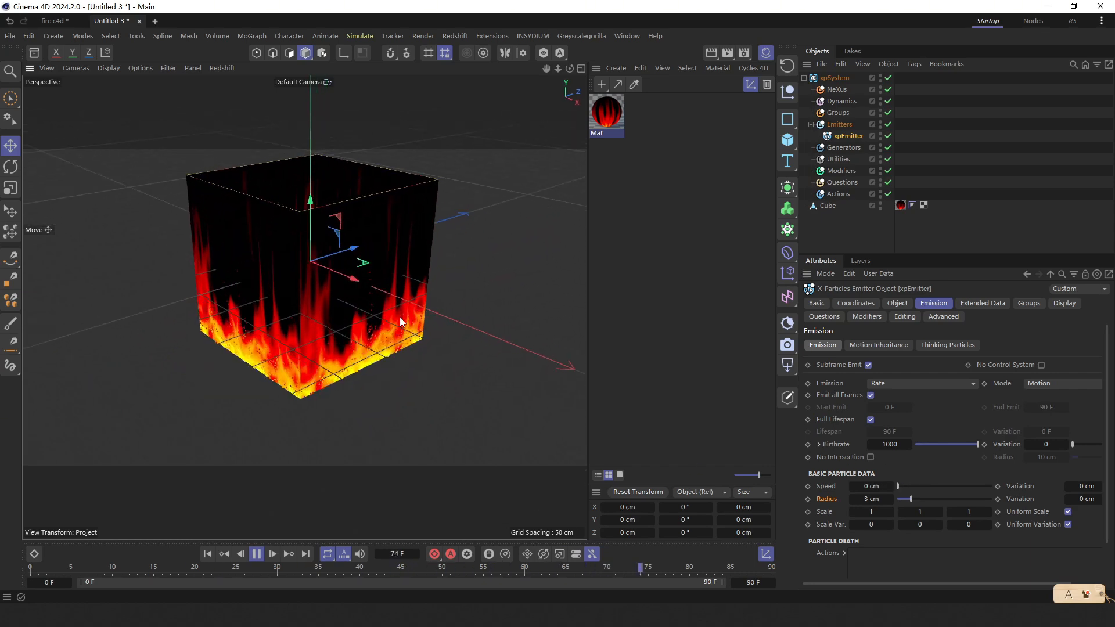
left_click(883, 209)
left_click(883, 208, "alt")
left_click_drag(375, 327, 347, 320, "alt")
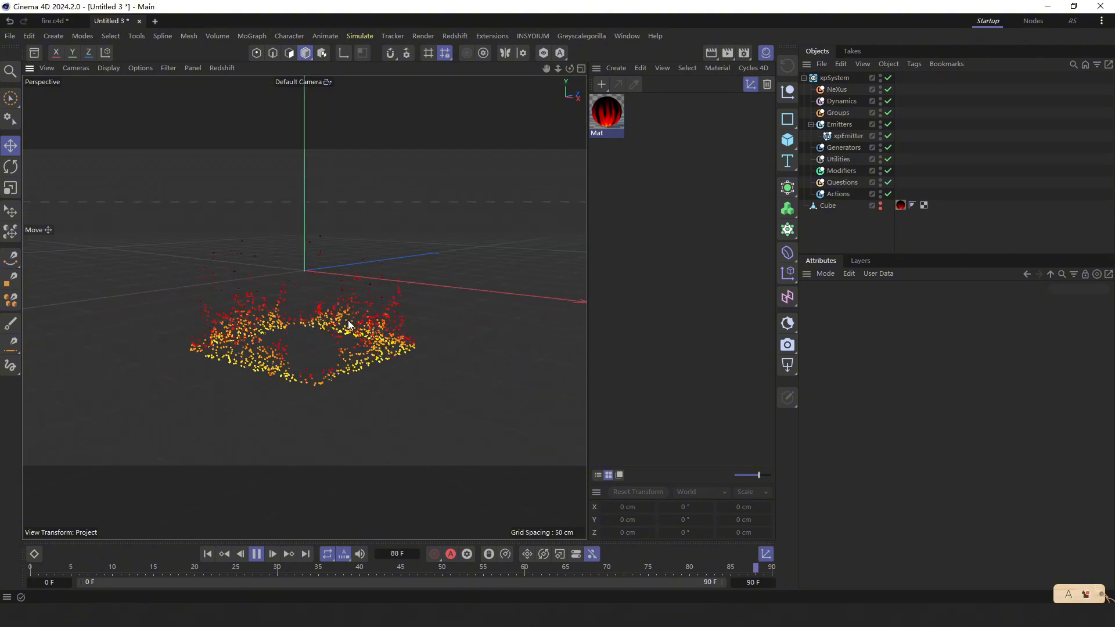
right_click_drag(348, 320, 389, 323, "alt")
left_click_drag(389, 329, 340, 349, "alt")
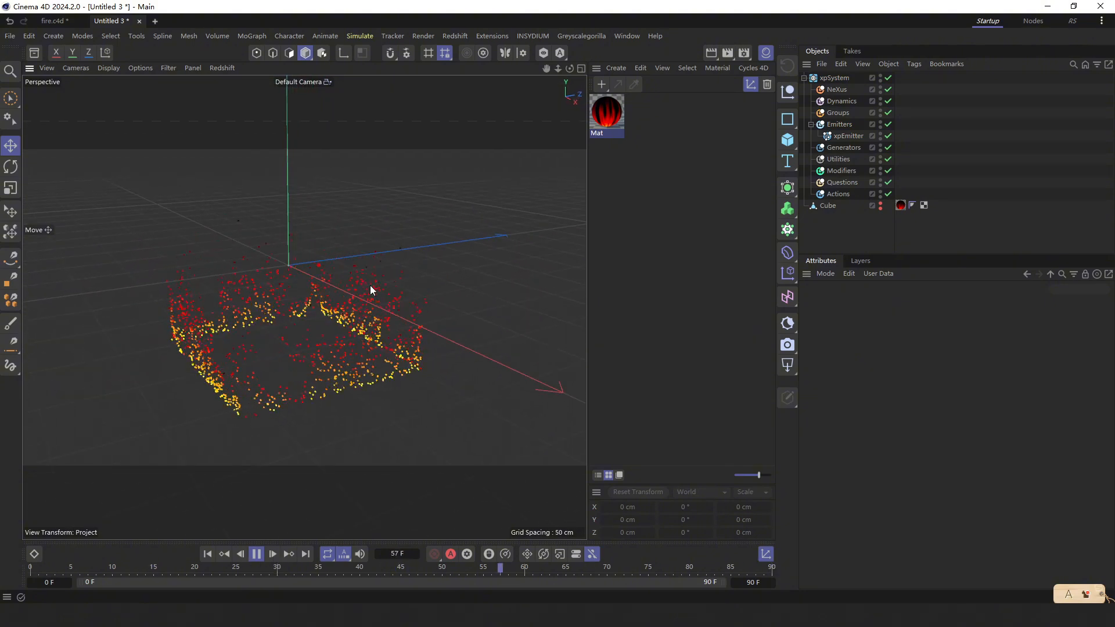
left_click_drag(266, 326, 307, 309, "alt")
right_click_drag(293, 312, 335, 292, "alt")
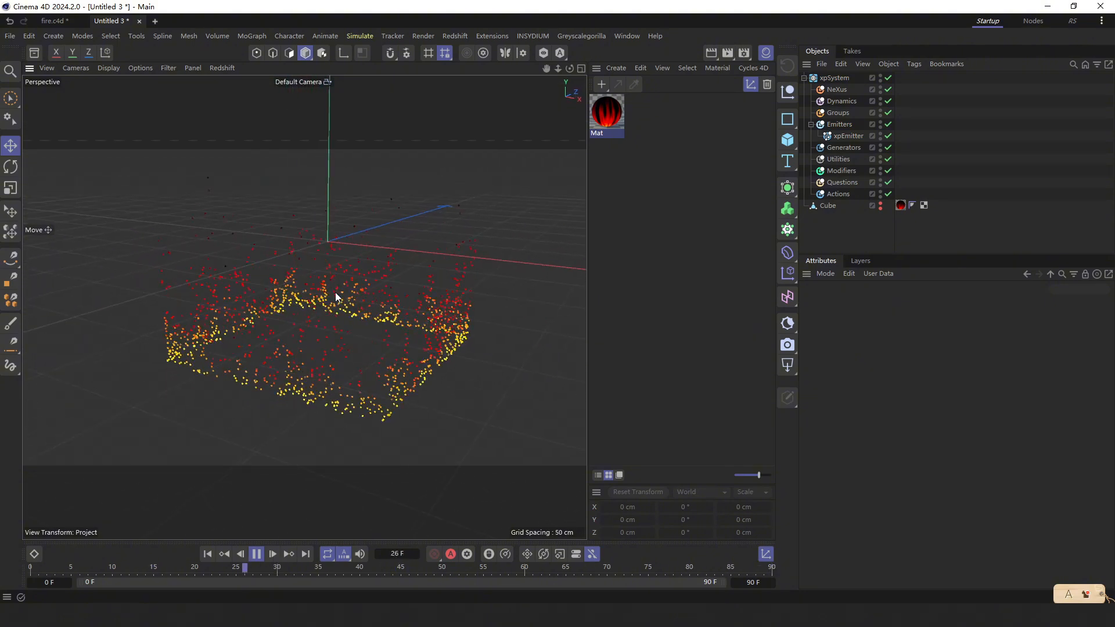
mouse_move(336, 292)
left_mouse_down("alt")
mouse_move(371, 290)
mouse_move(326, 278)
mouse_move(355, 301)
left_mouse_up("alt")
Raise the xpEmitter's Birthrate to 5000
left_click(847, 136)
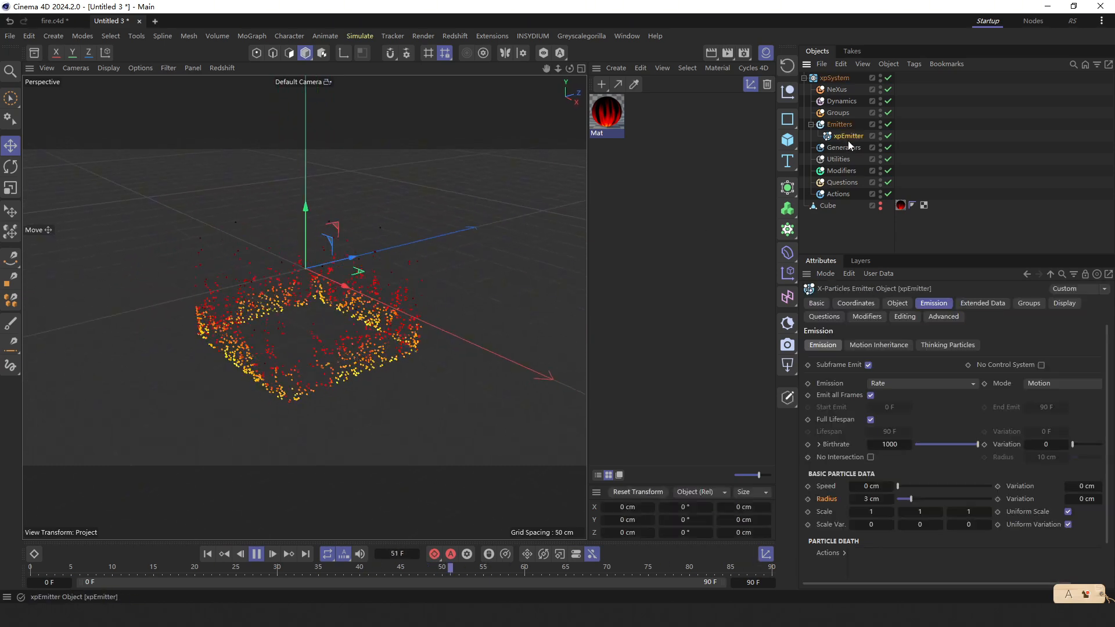
left_click(884, 443)
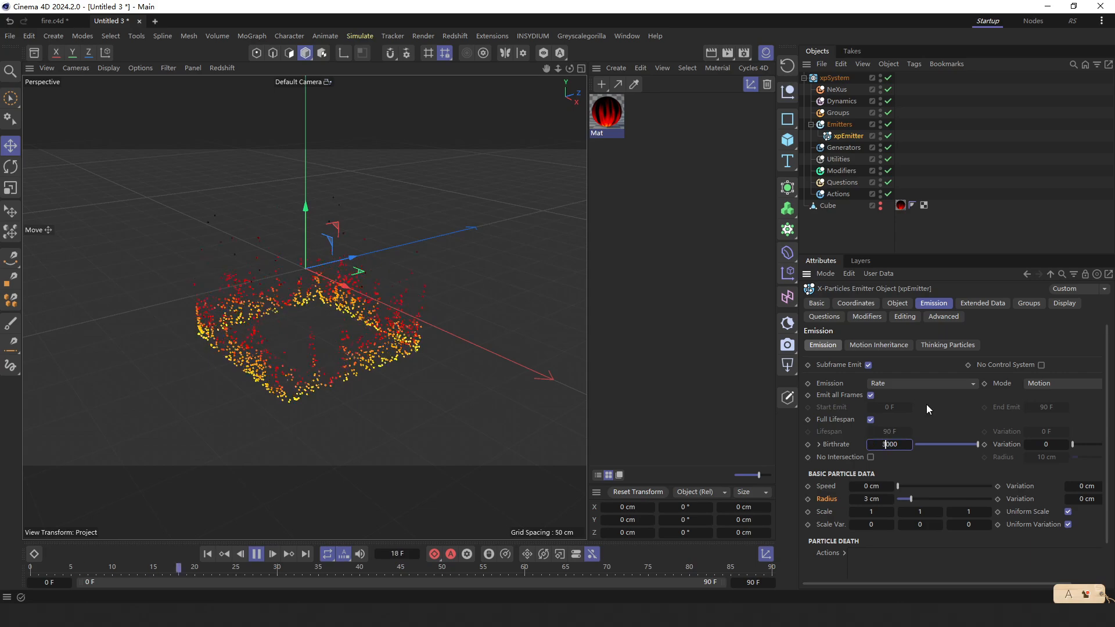
left_click_drag(316, 337, 327, 337, "alt")
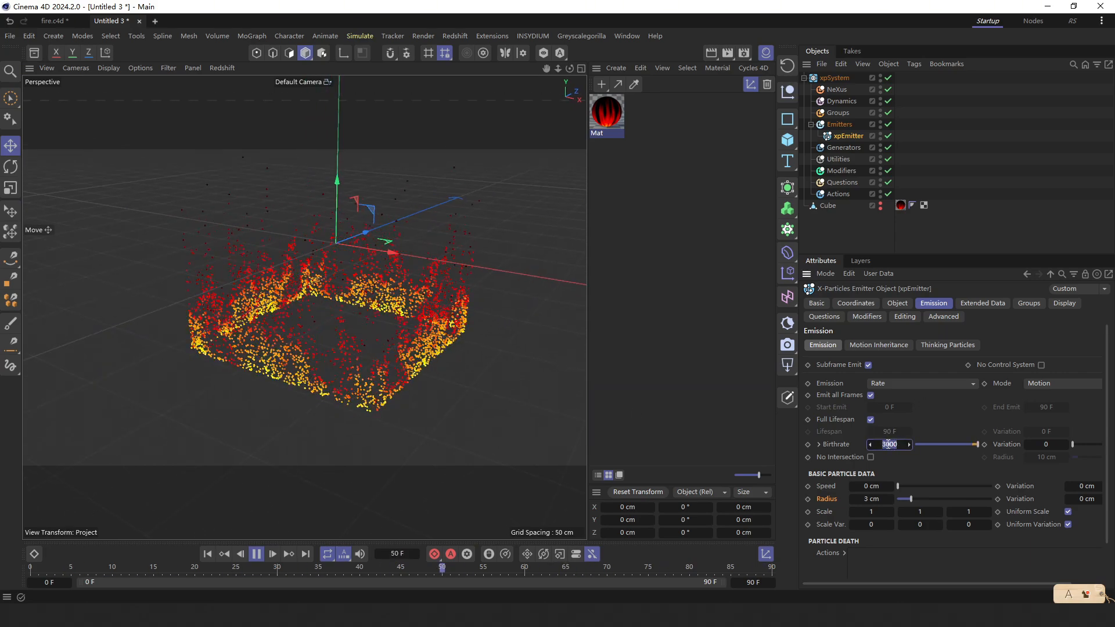
right_click_drag(386, 352, 356, 361, "alt")
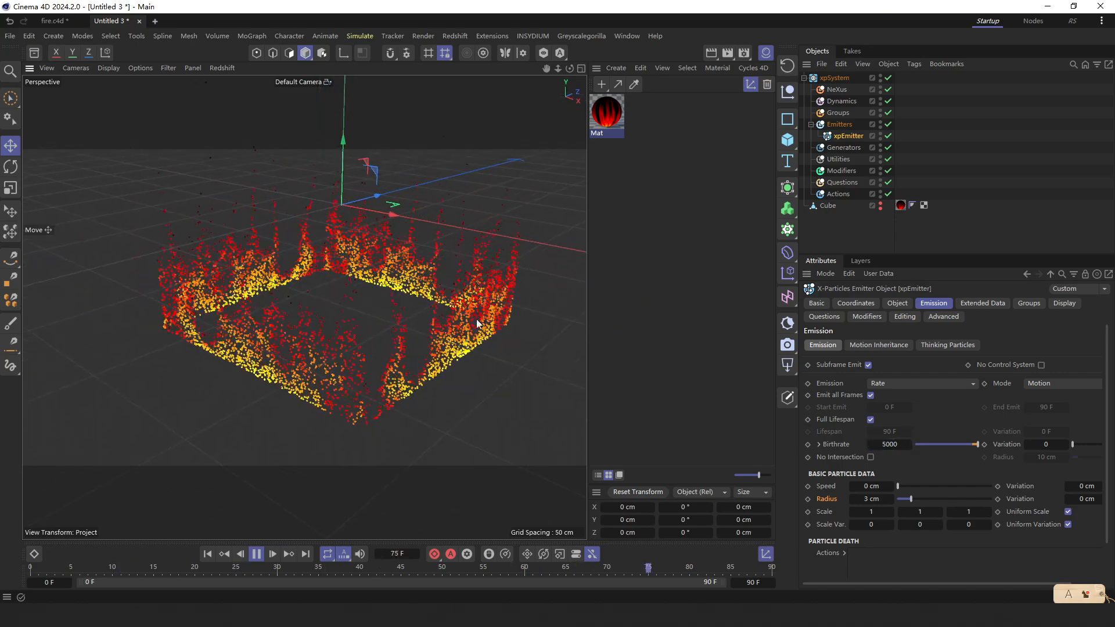
In the Fire shader of Mat's Luminance channel, set U Frequency to 2, V Frequency to 0.7 and Turbulence to 2
double_click(606, 112)
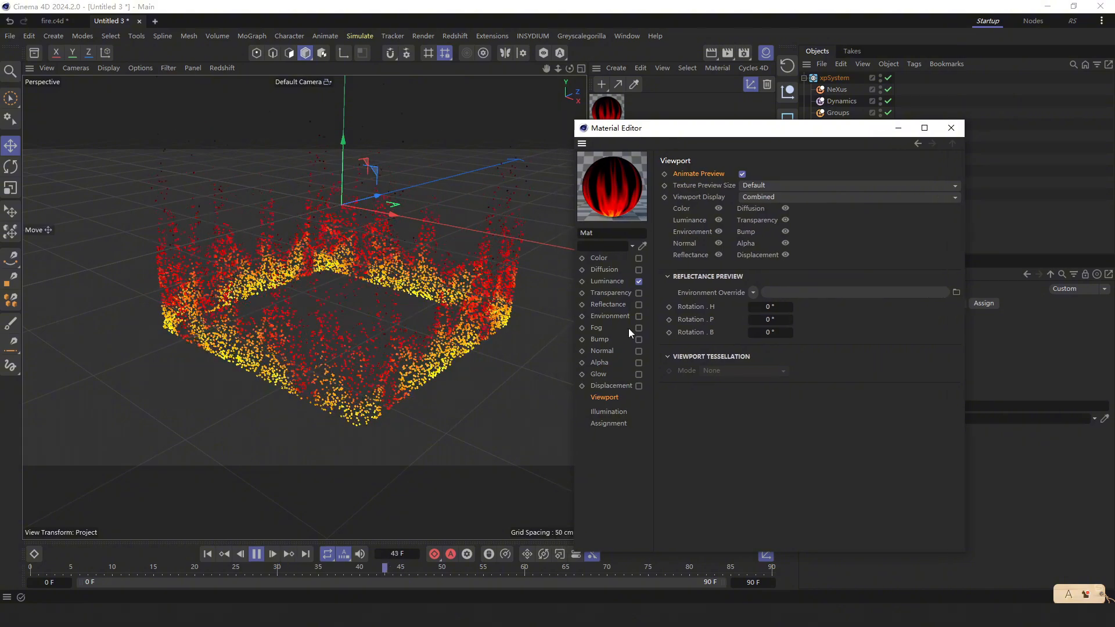
left_click(610, 281)
left_click(757, 259)
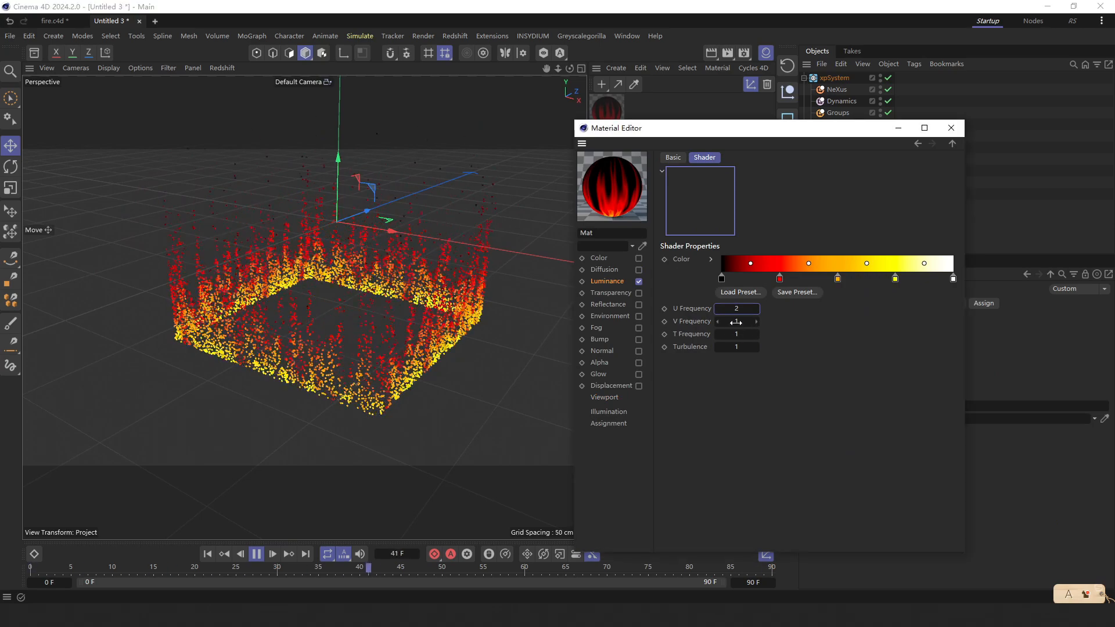
key("Tab")
type("2")
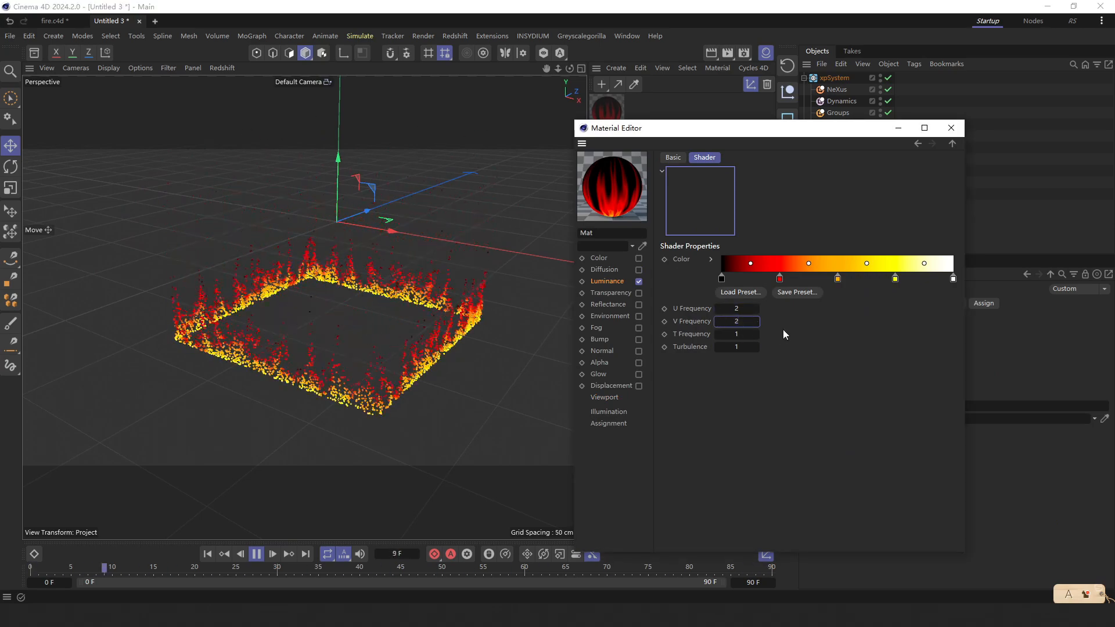
left_click(748, 322)
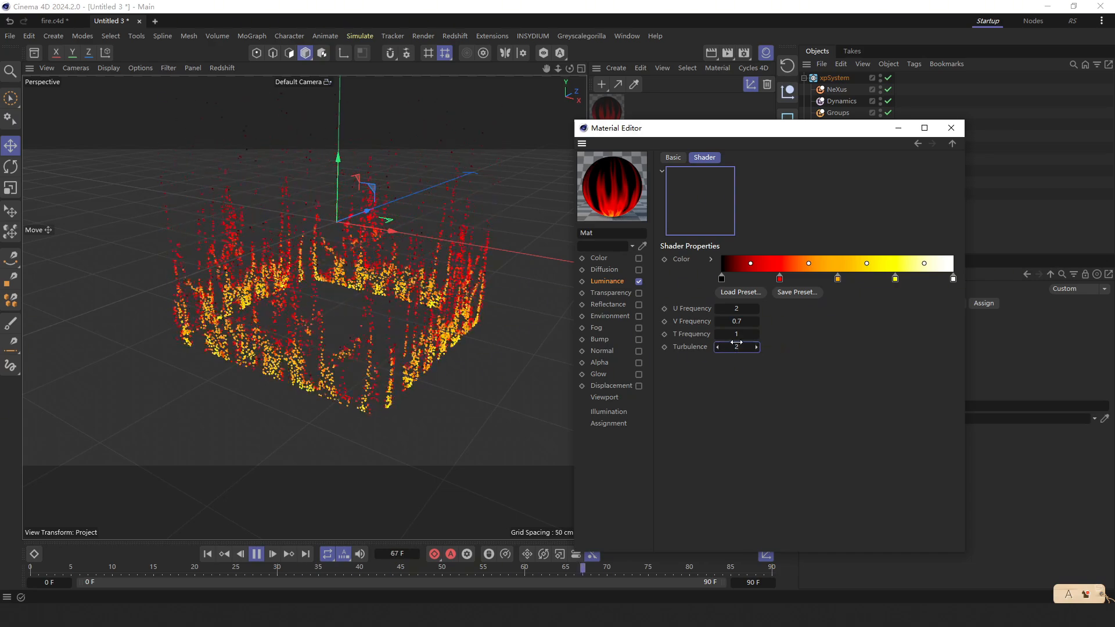
left_click_drag(453, 343, 495, 333, "alt")
Adjust the Fire shader's U Frequency to 1.5 and its V Frequency to 1
double_click(734, 309)
type("1.5")
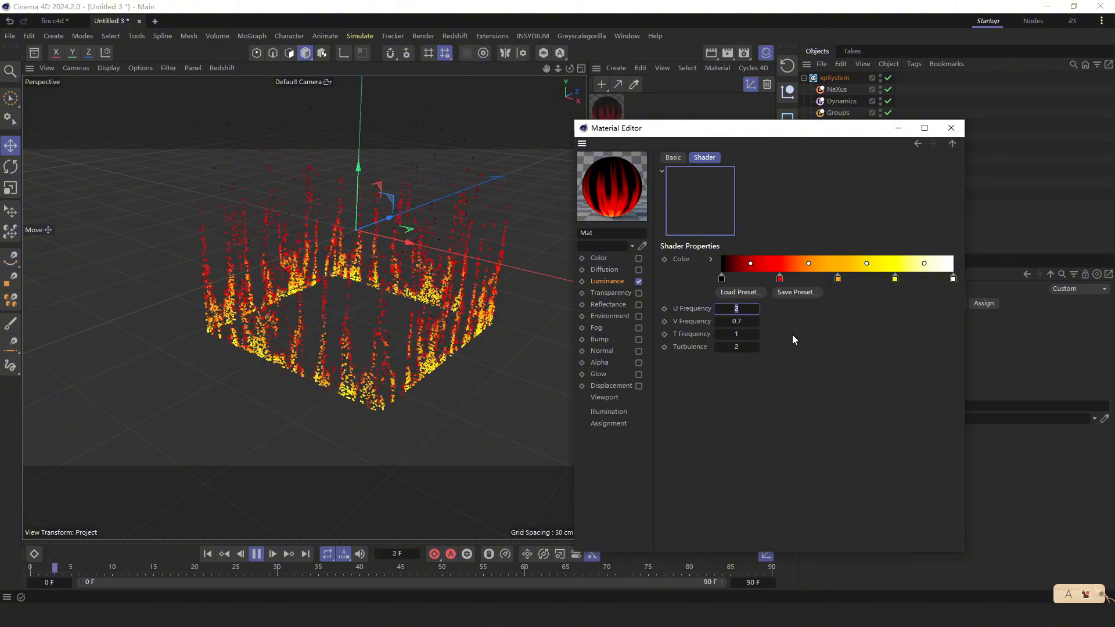
key("Return")
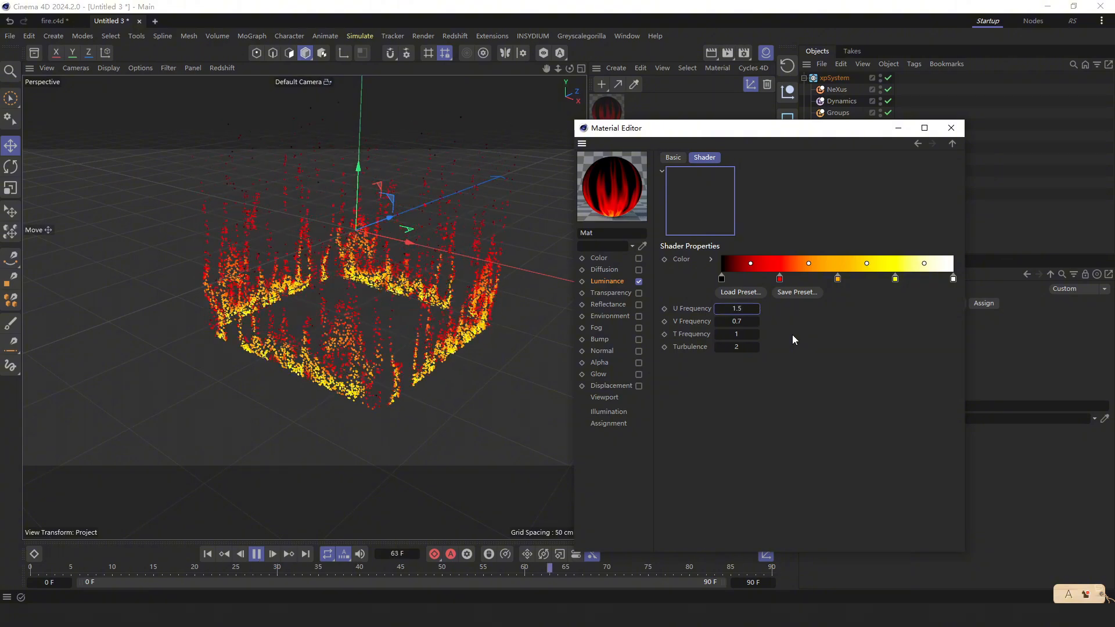
left_click_drag(428, 391, 409, 367, "alt")
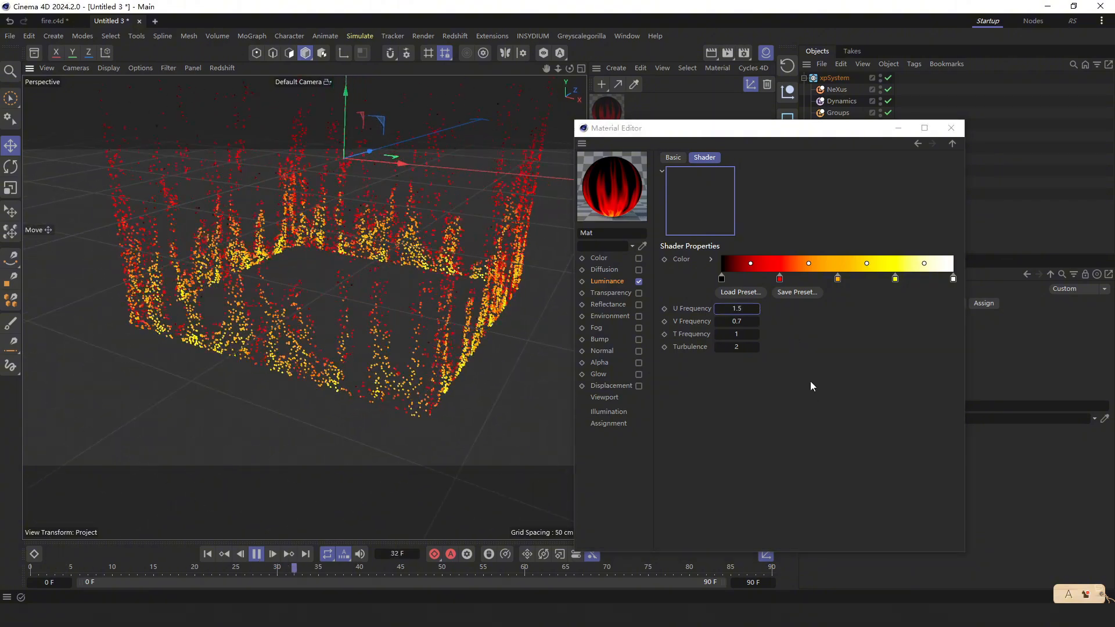
double_click(737, 321)
type("1")
left_click_drag(485, 355, 446, 368, "alt")
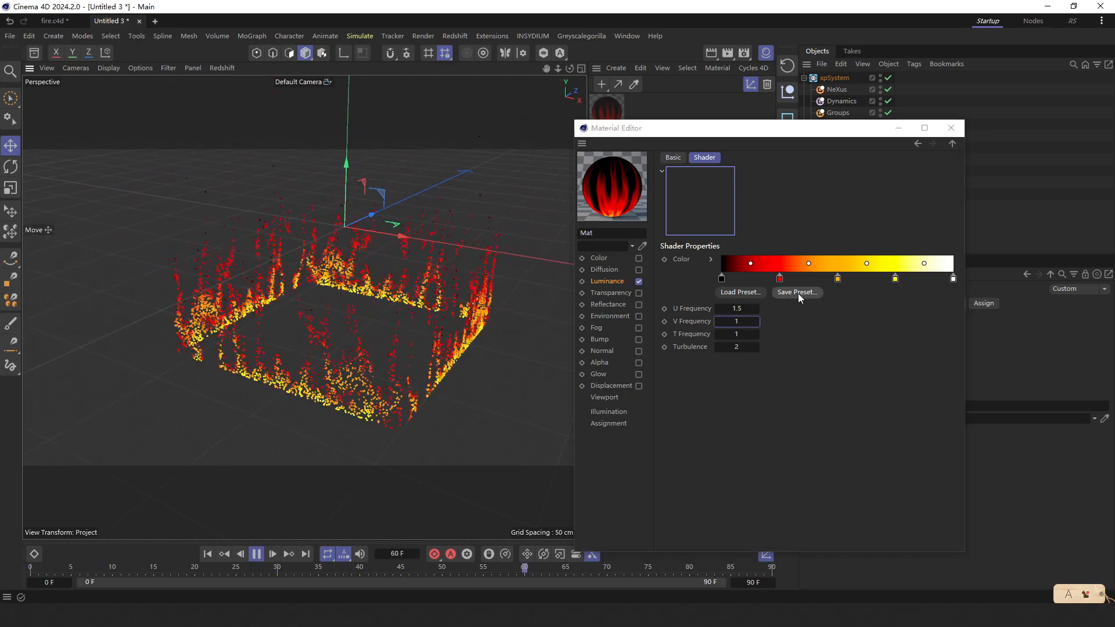
Move the Fire gradient's orange knot to about 40% and its yellow knot to about 50%
left_click_drag(837, 278, 815, 280)
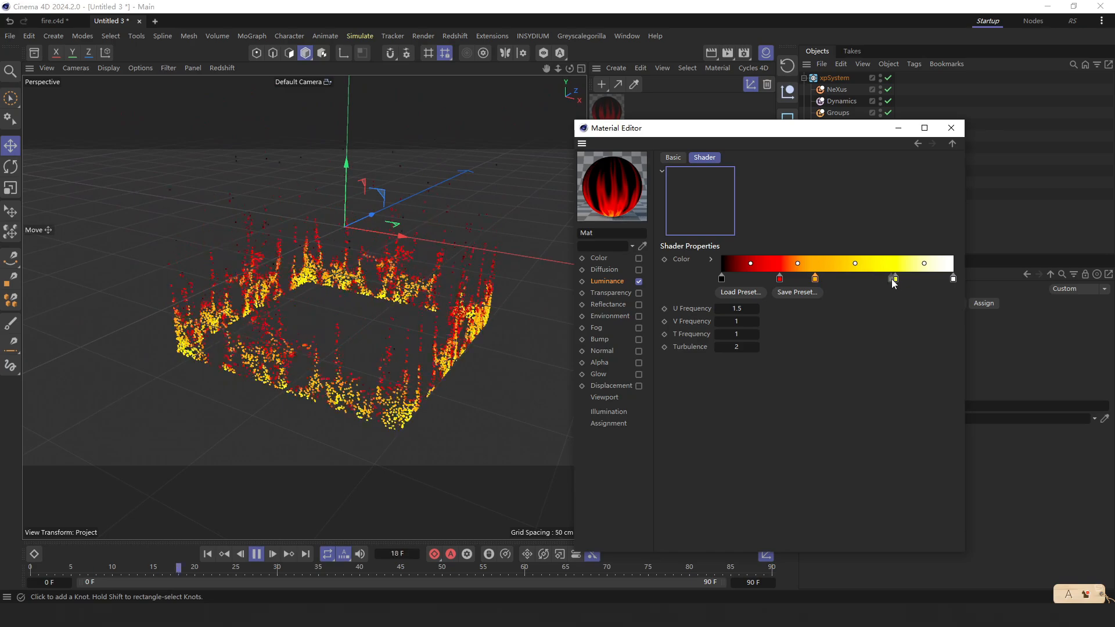
left_click_drag(894, 278, 837, 279)
left_click_drag(299, 350, 387, 337, "alt")
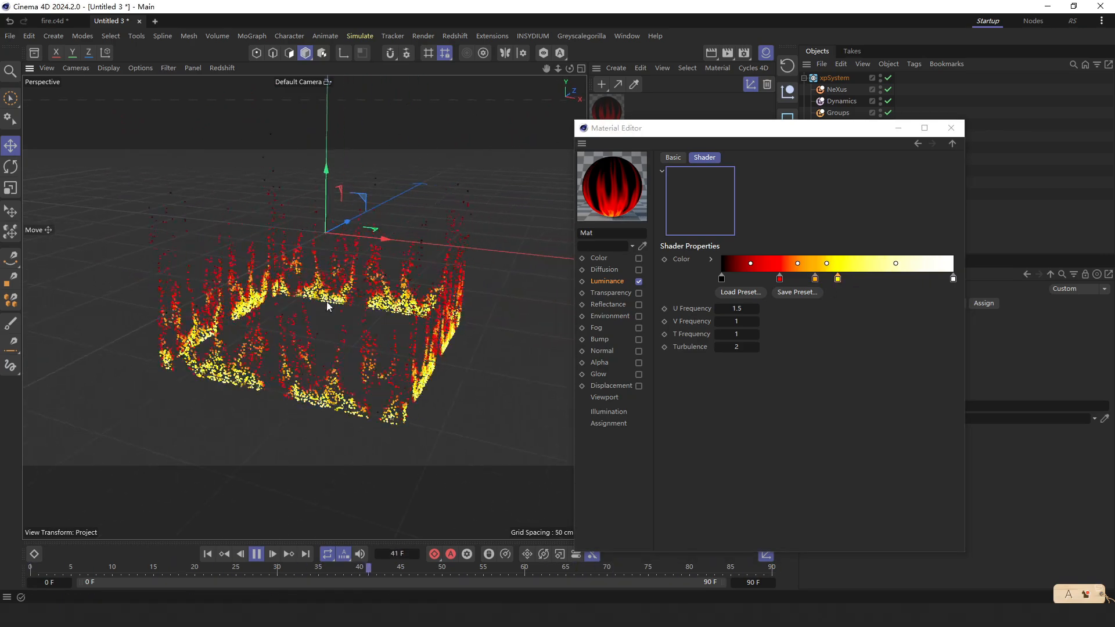
Recolour the Fire gradient's red, orange and yellow knots to blue, with hues of 198°, 196° and 199°
left_click(780, 280)
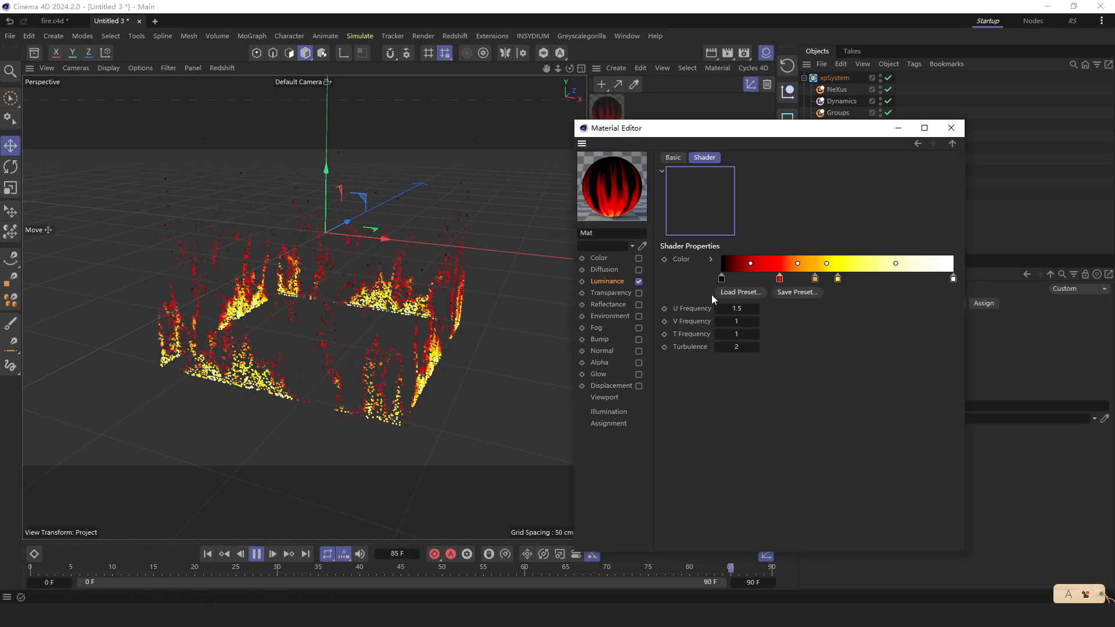
left_click(711, 260)
left_click(873, 372)
left_click_drag(875, 376, 872, 371)
left_click(815, 278)
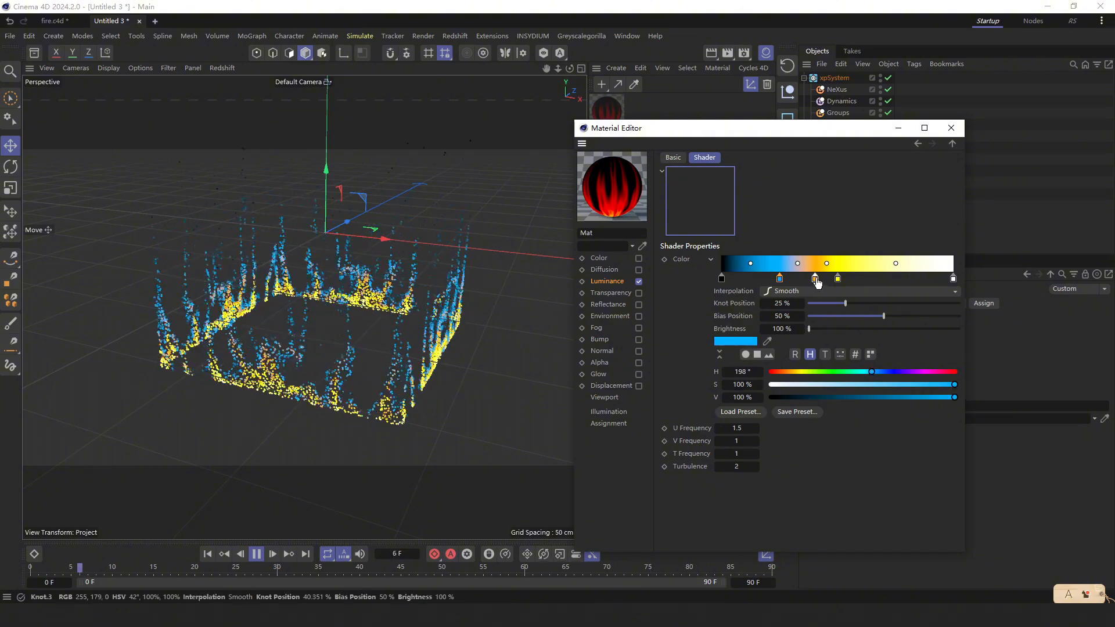
left_click(872, 372)
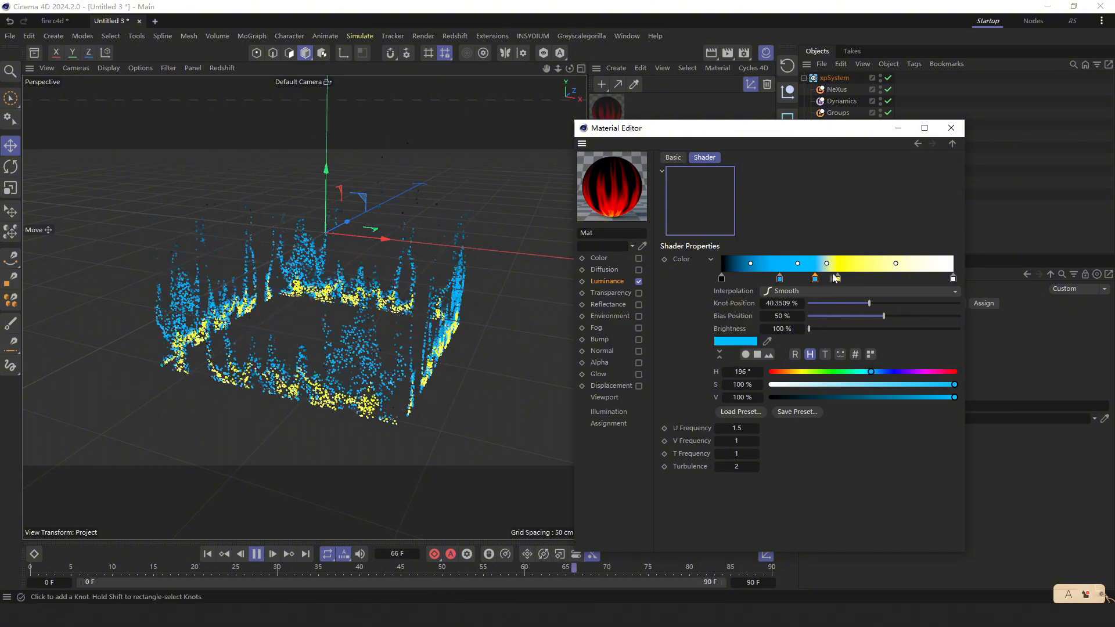
left_click(838, 278)
left_click(872, 372)
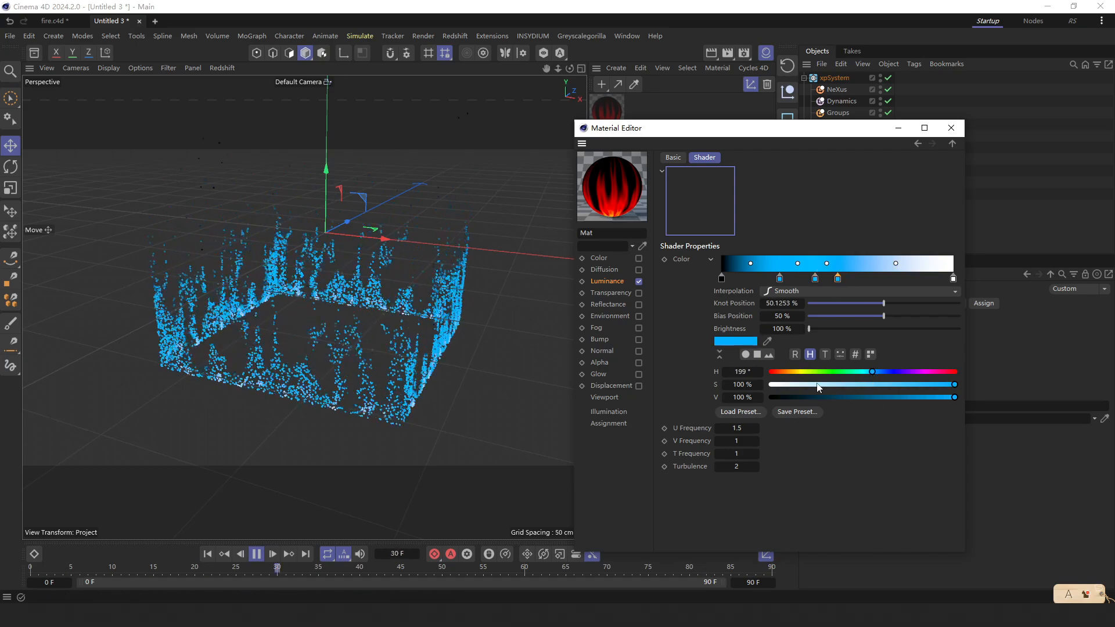
Lighten the two blue gradient knots nearest white, giving the one at about 40% a saturation of 53%, and close the material
left_click_drag(819, 384, 868, 385)
left_click(814, 279)
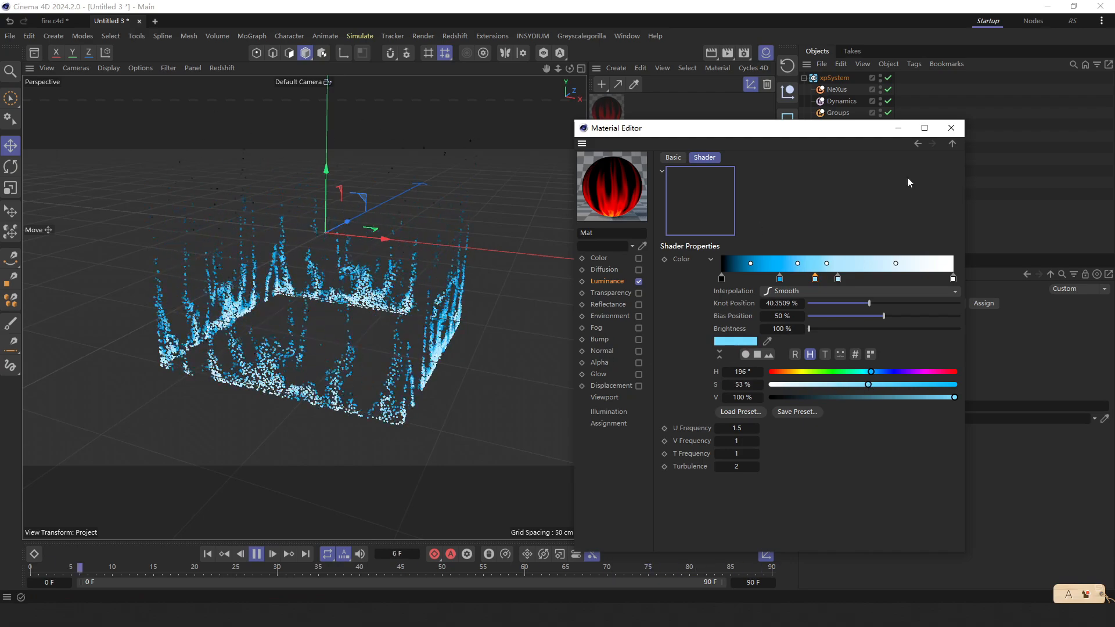
left_click(950, 129)
left_click_drag(469, 331, 442, 331, "alt")
Add a Sphere to the scene and copy the Cube's fire material tag onto it
left_click(784, 141)
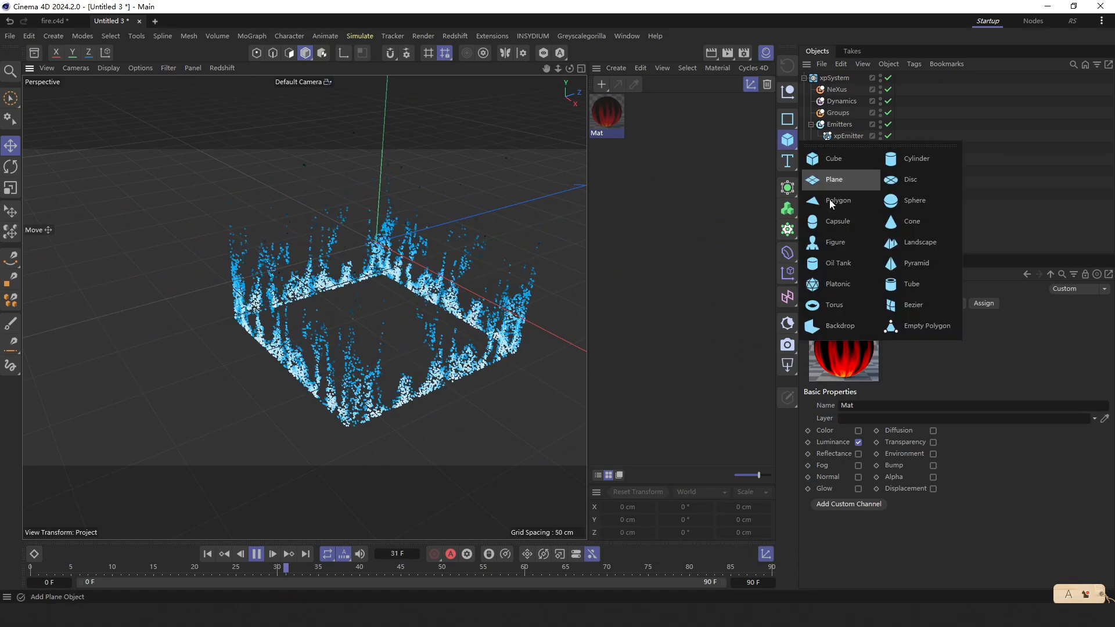
left_click(912, 200)
scroll(381, 282, "down", 5)
scroll(413, 278, "up", 3)
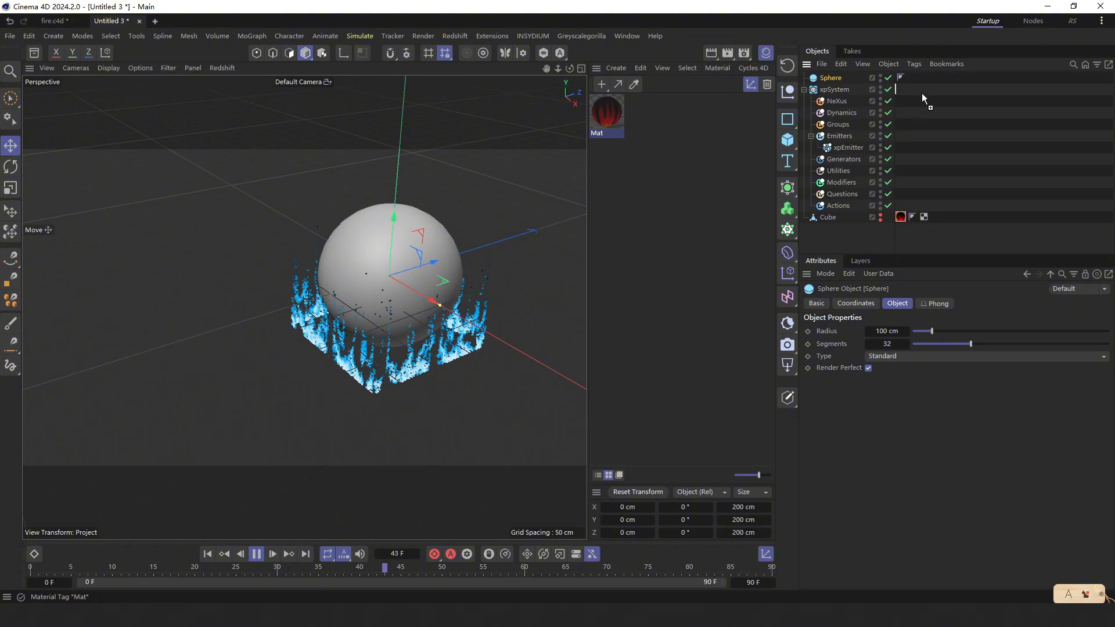
left_click_drag(922, 93, 912, 78, "ctrl")
Assign the Sphere as the xpEmitter's source object and hide the Sphere in both viewport and render
left_click(848, 147)
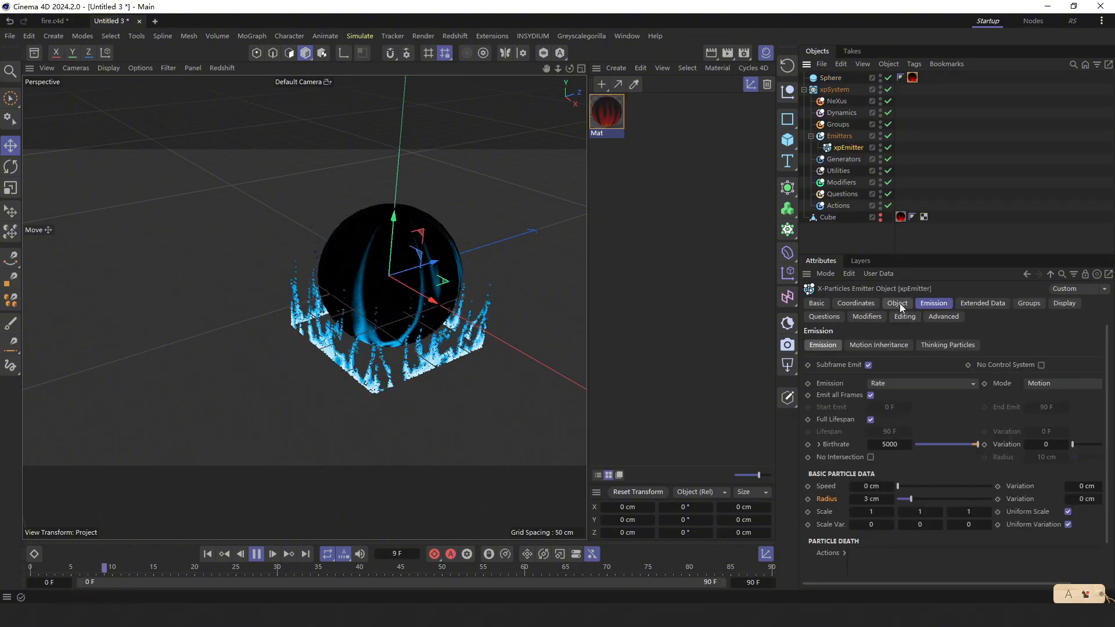
left_click(897, 303)
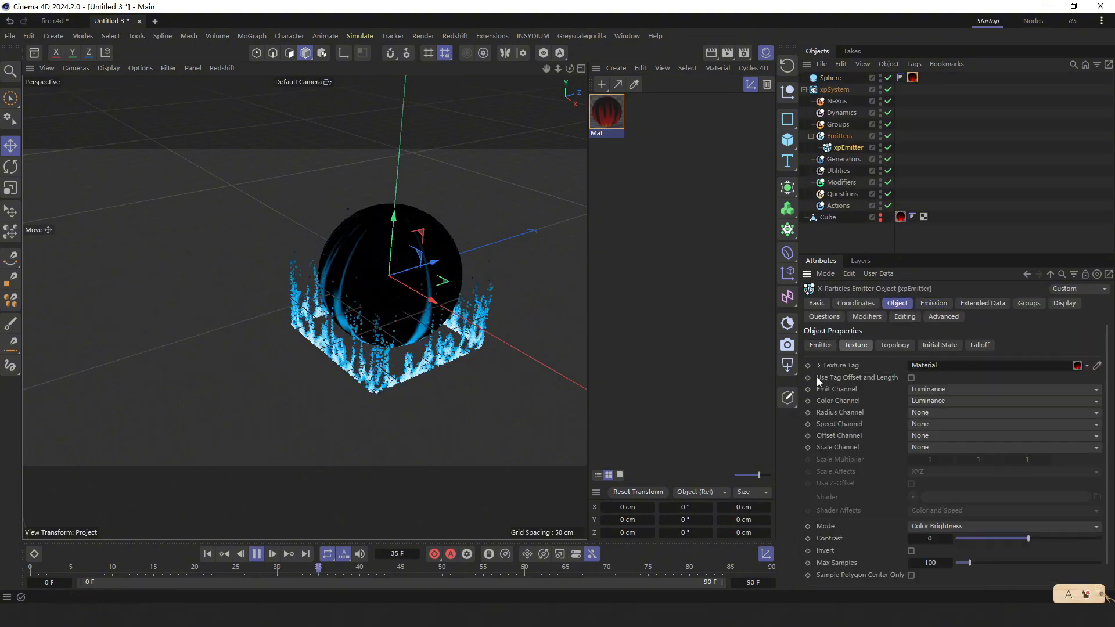
left_click(817, 345)
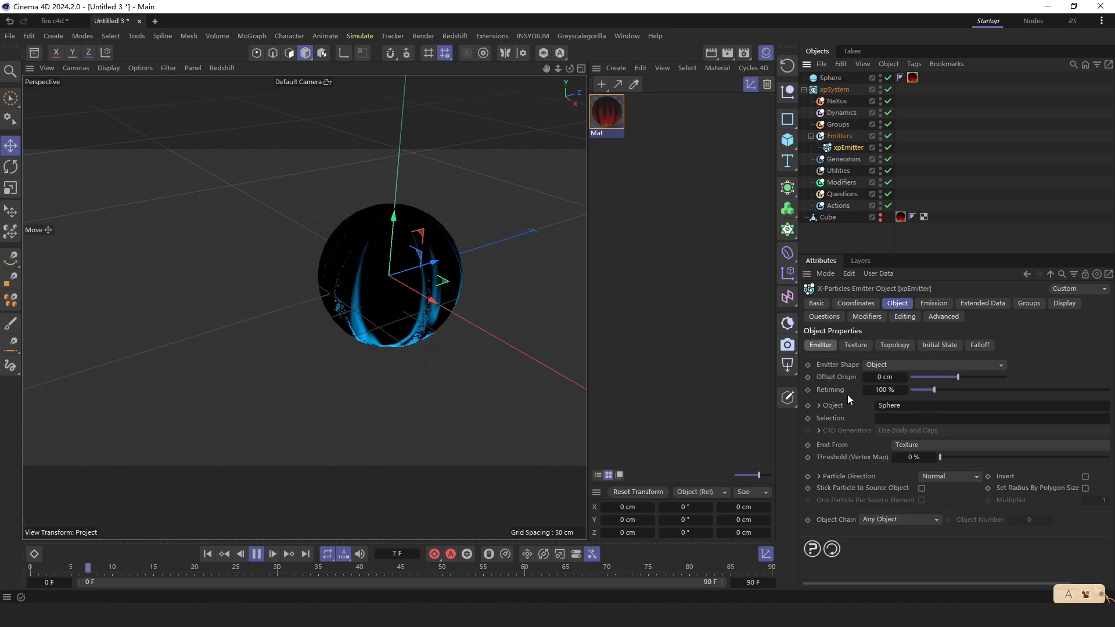
left_click_drag(443, 301, 464, 273, "alt")
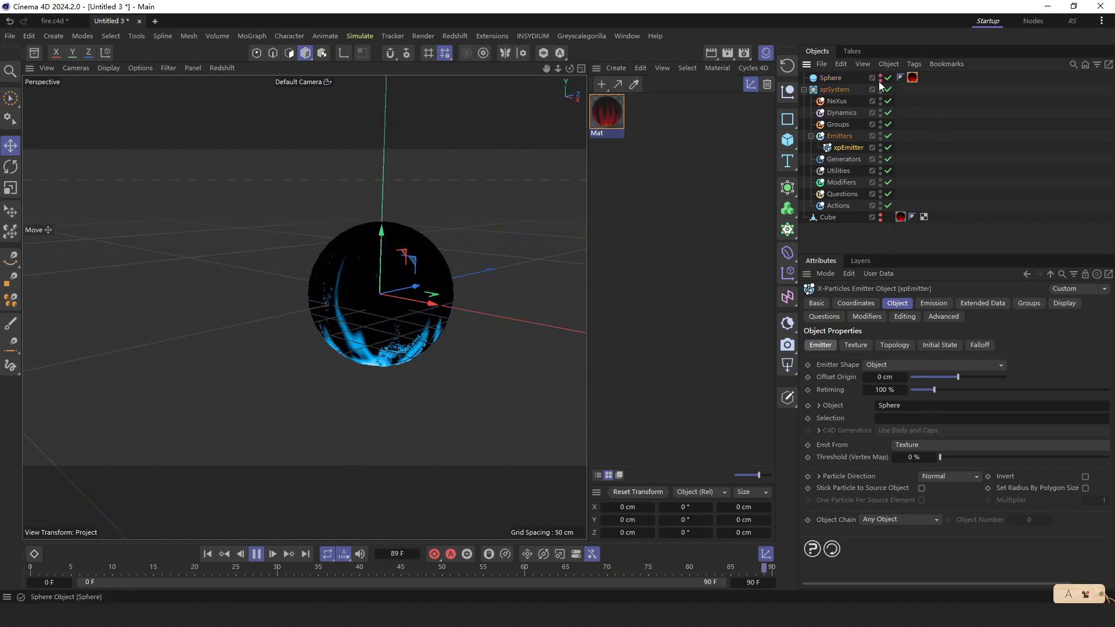
left_click_drag(368, 325, 528, 388, "alt")
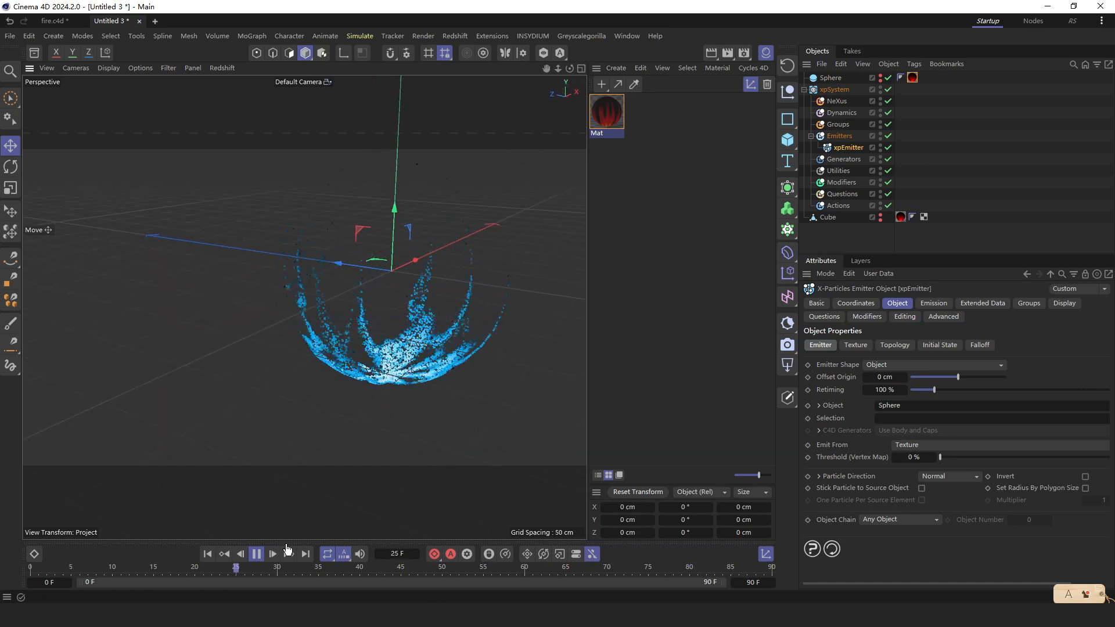
Stop the playback, switch to the fire.c4d project and play its spherical fire effect
left_click(257, 554)
left_click(53, 21)
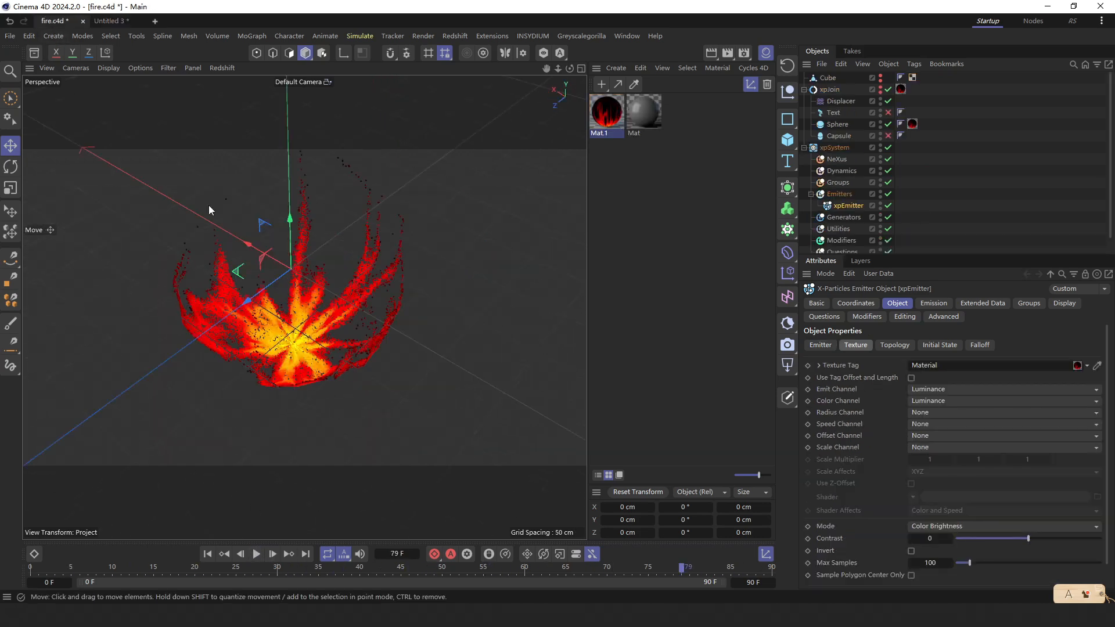
left_click_drag(301, 336, 327, 294, "alt")
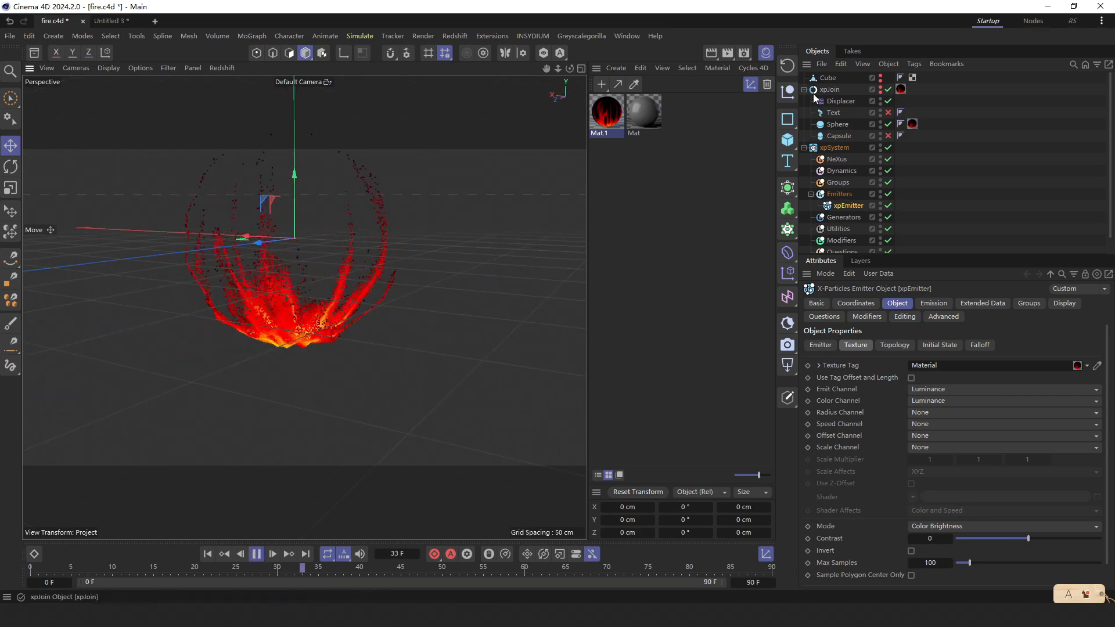
Collapse the xpSystem and toggle the Displacer under xpJoin to compare its effect on the fire particles
left_click(804, 148)
left_click(840, 103)
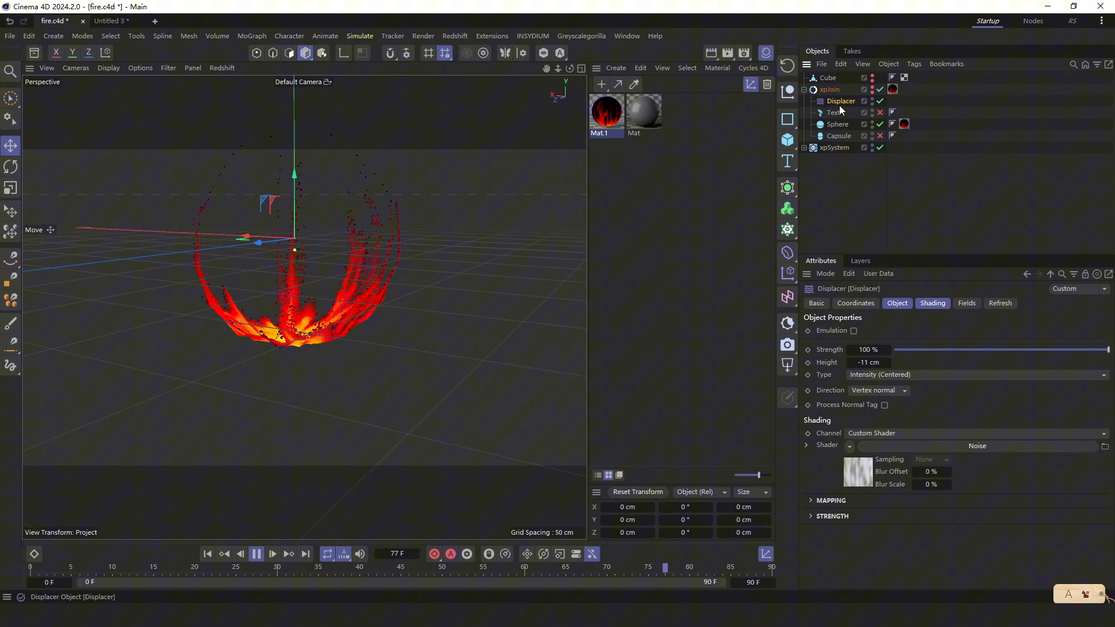
left_click(879, 101)
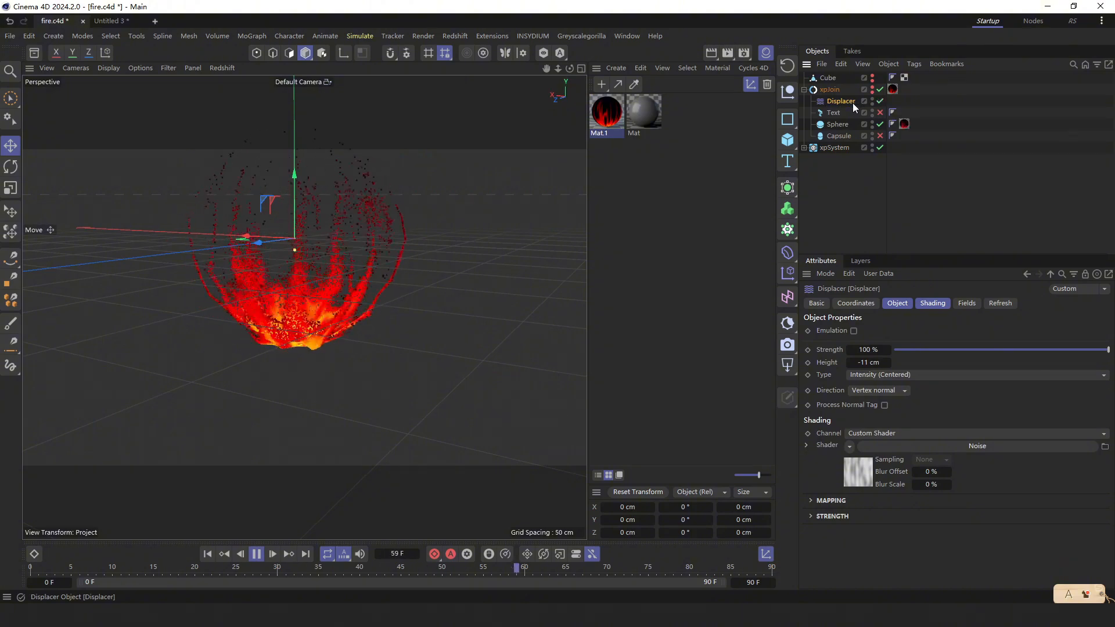
left_click_drag(336, 278, 200, 249, "alt")
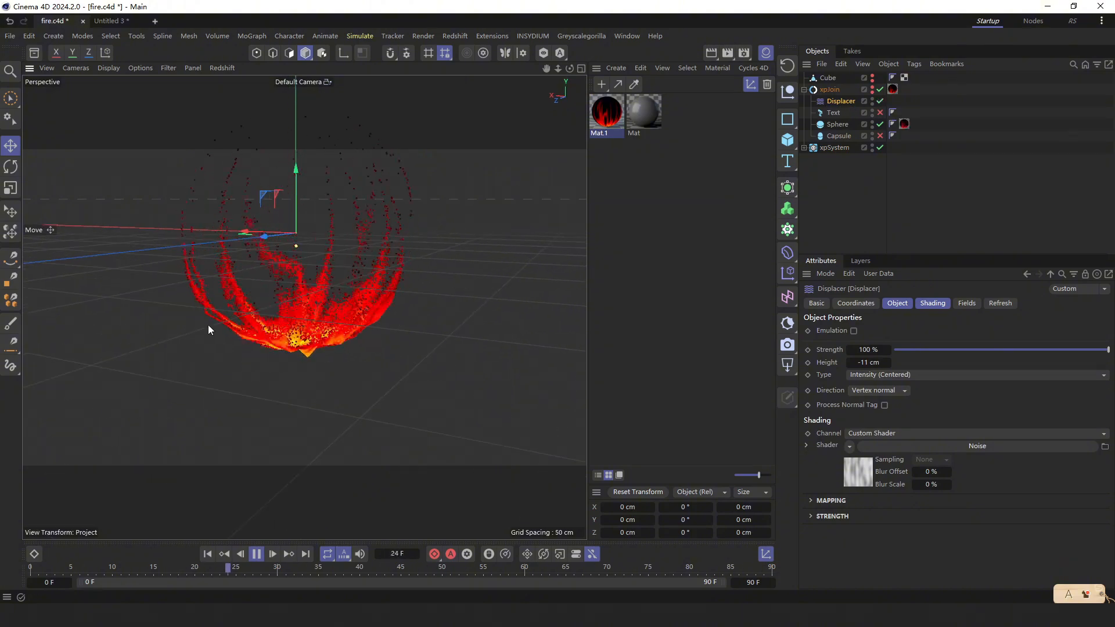